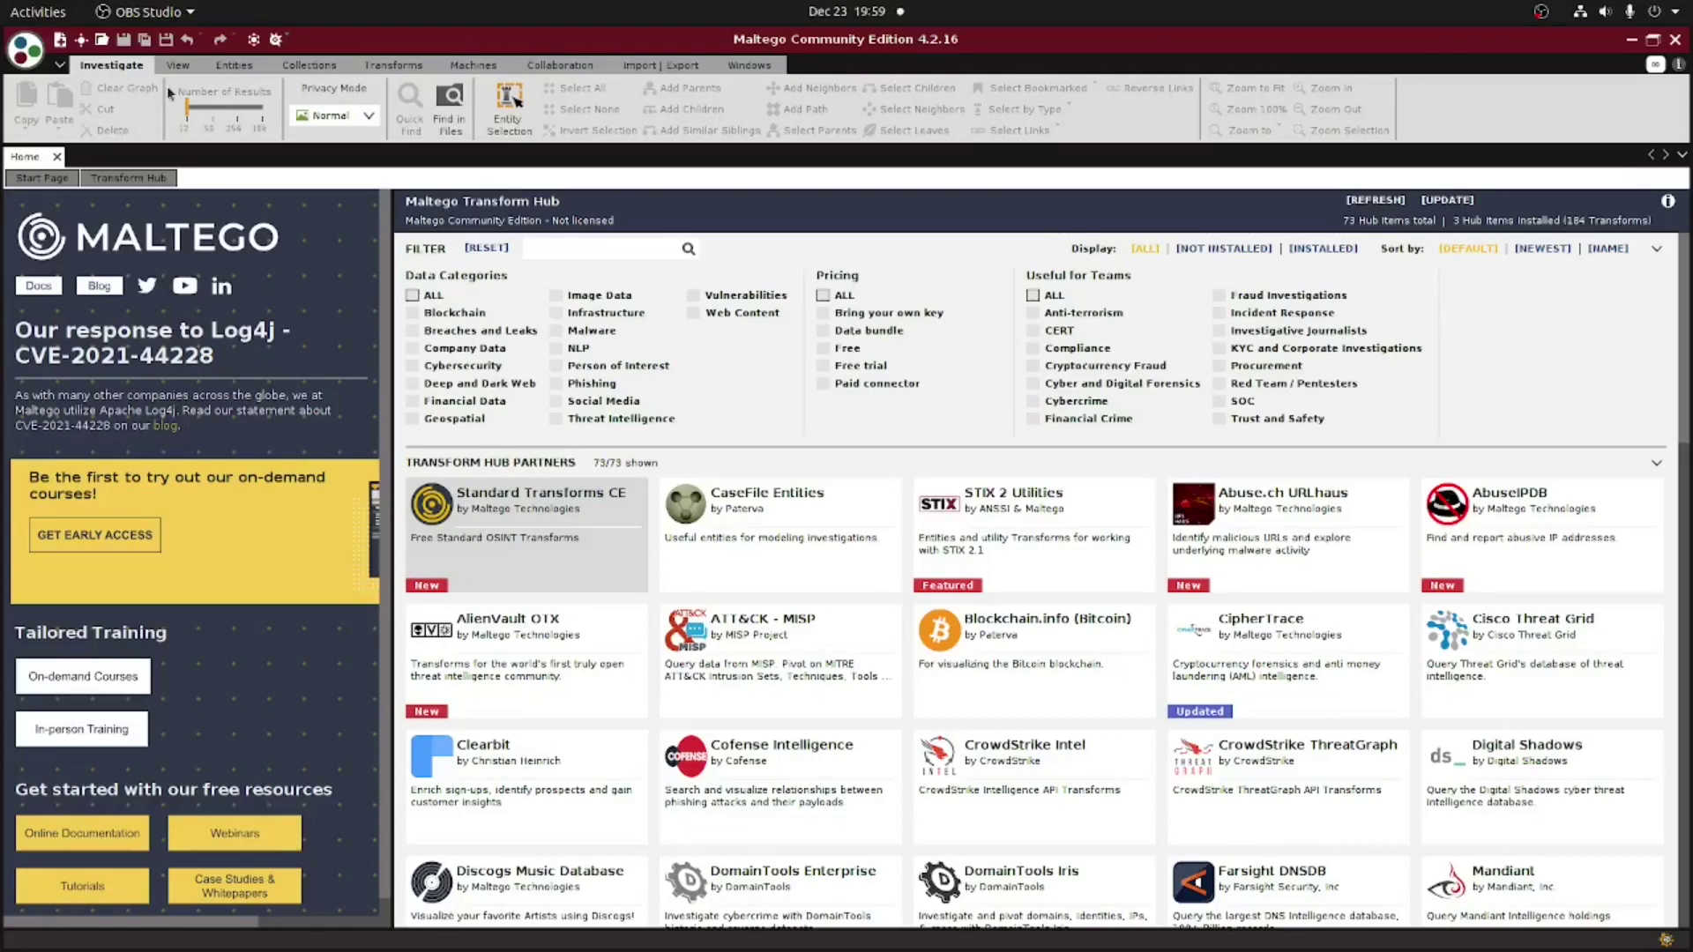
# Import Interpol Red Notice.jpg as an icon named Interpol Red Notice in the Custom category
pyautogui.click(227, 66)
pyautogui.click(249, 97)
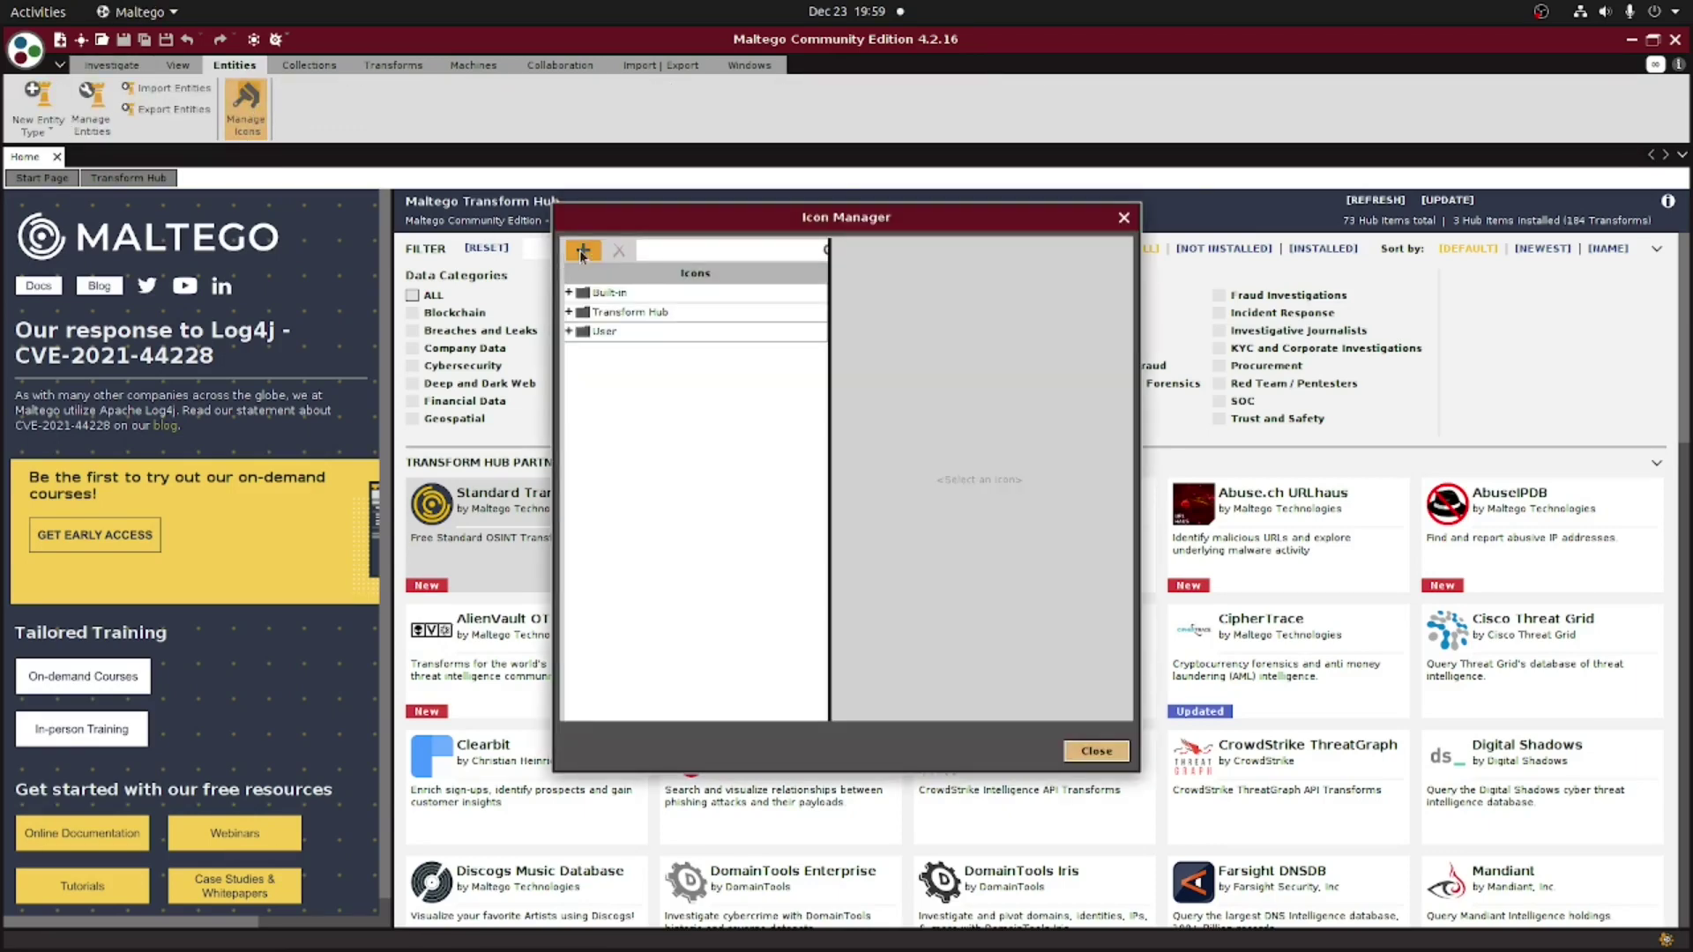
pyautogui.click(581, 253)
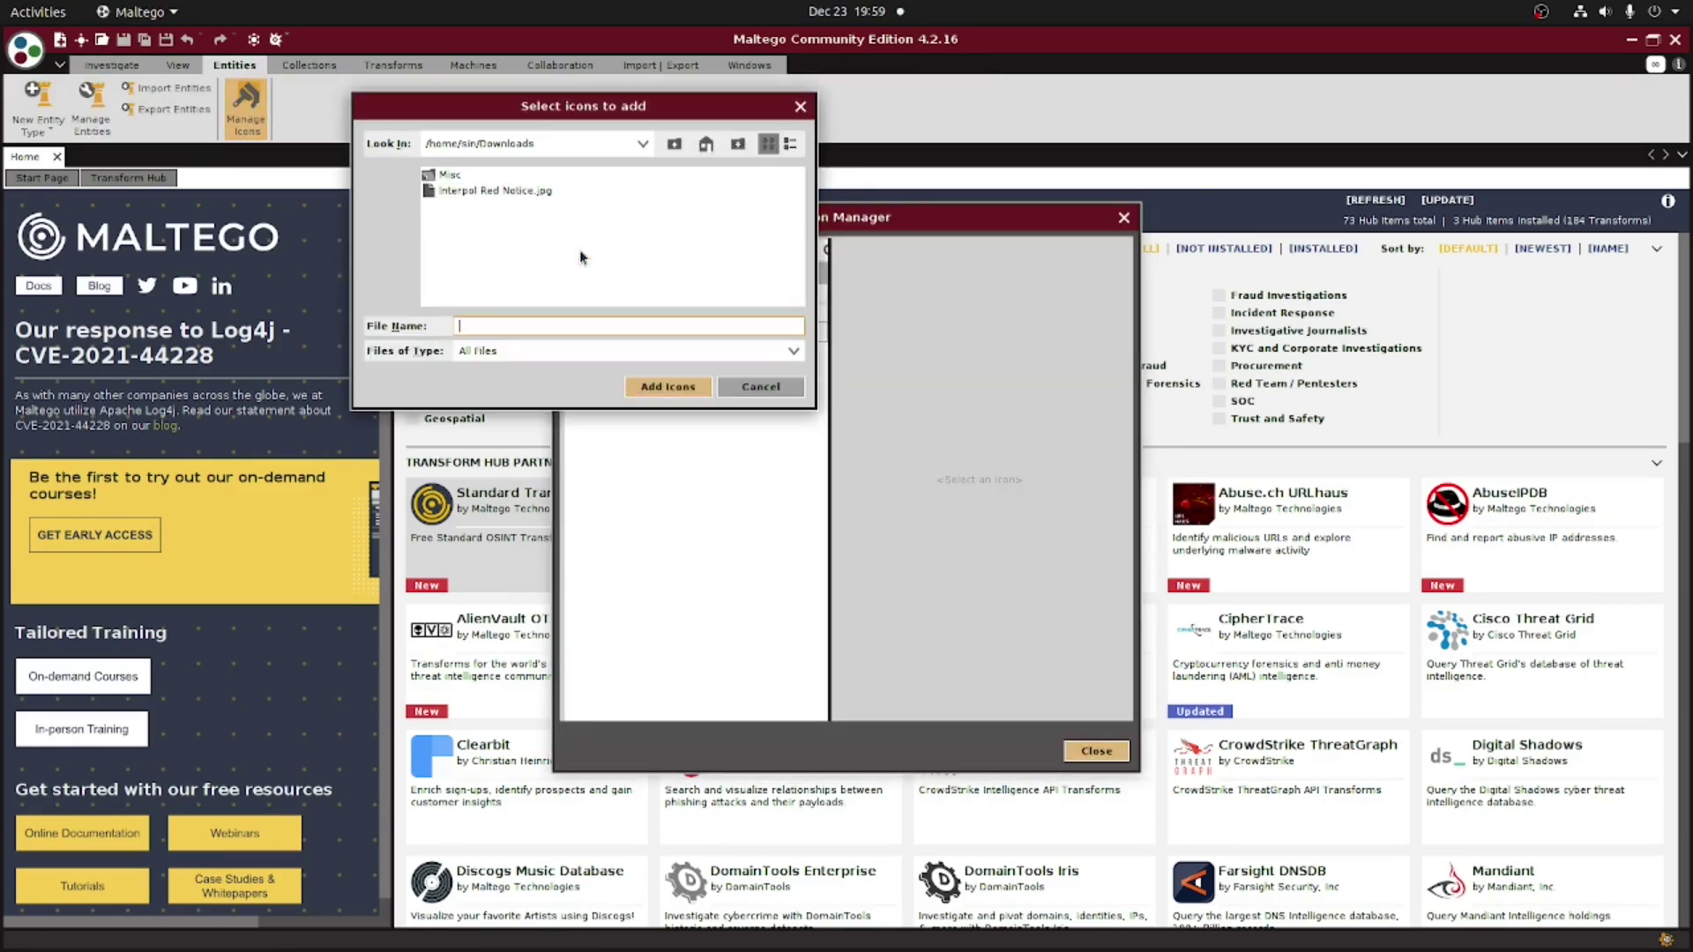
pyautogui.doubleClick(516, 193)
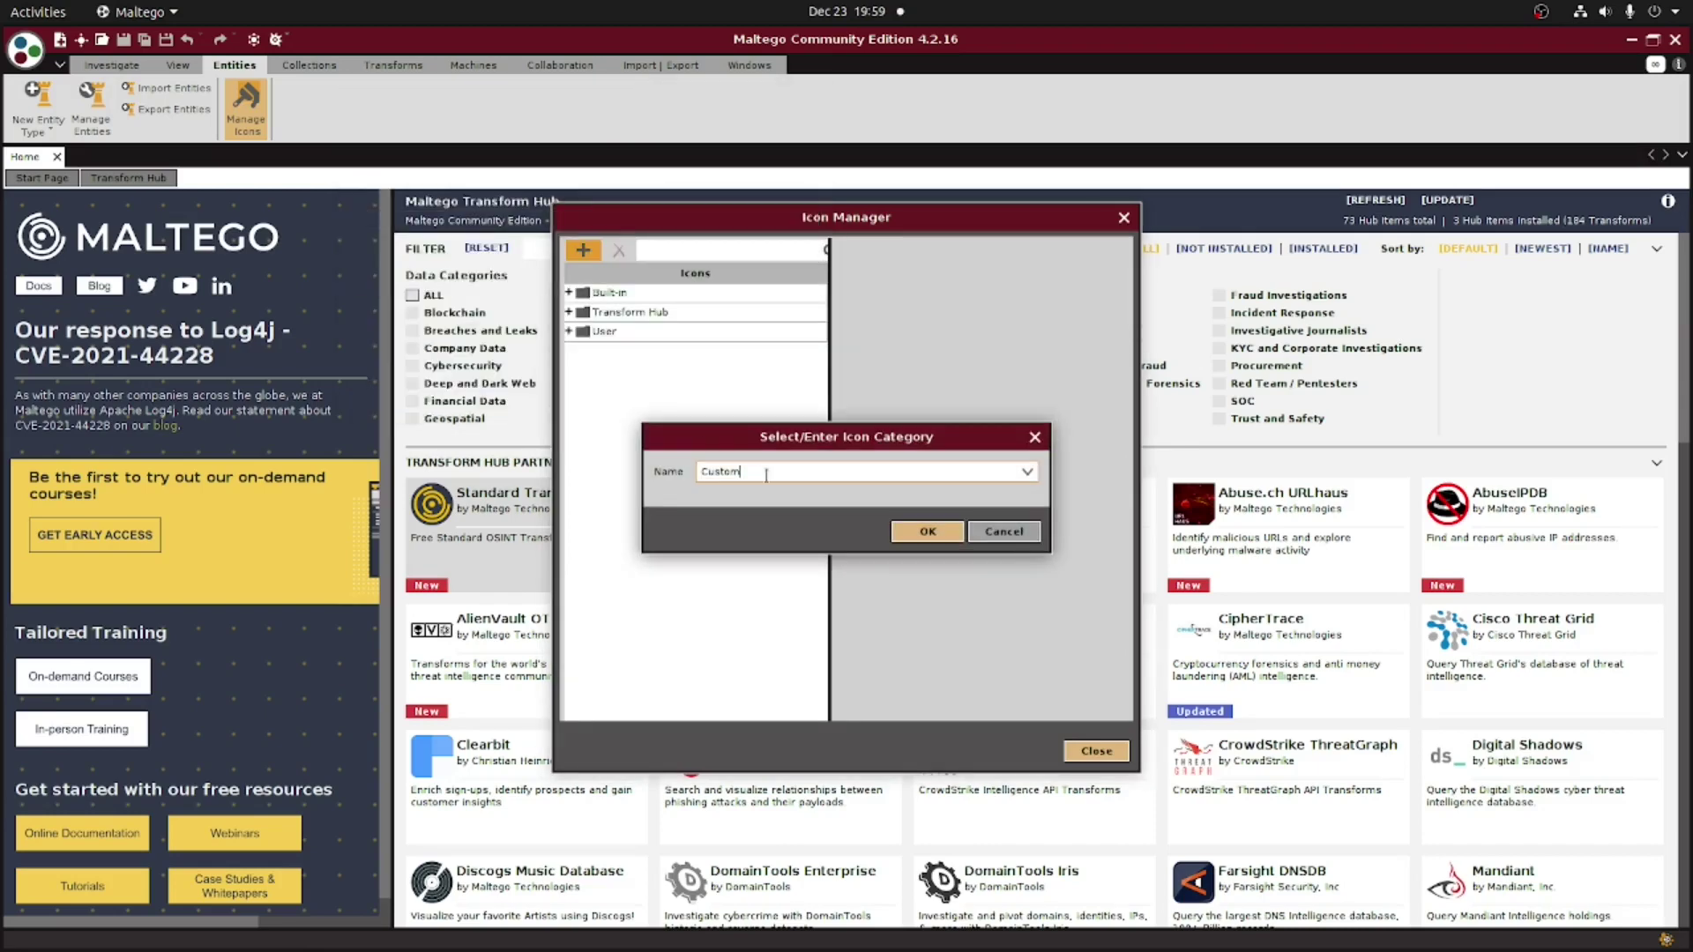
pyautogui.click(917, 539)
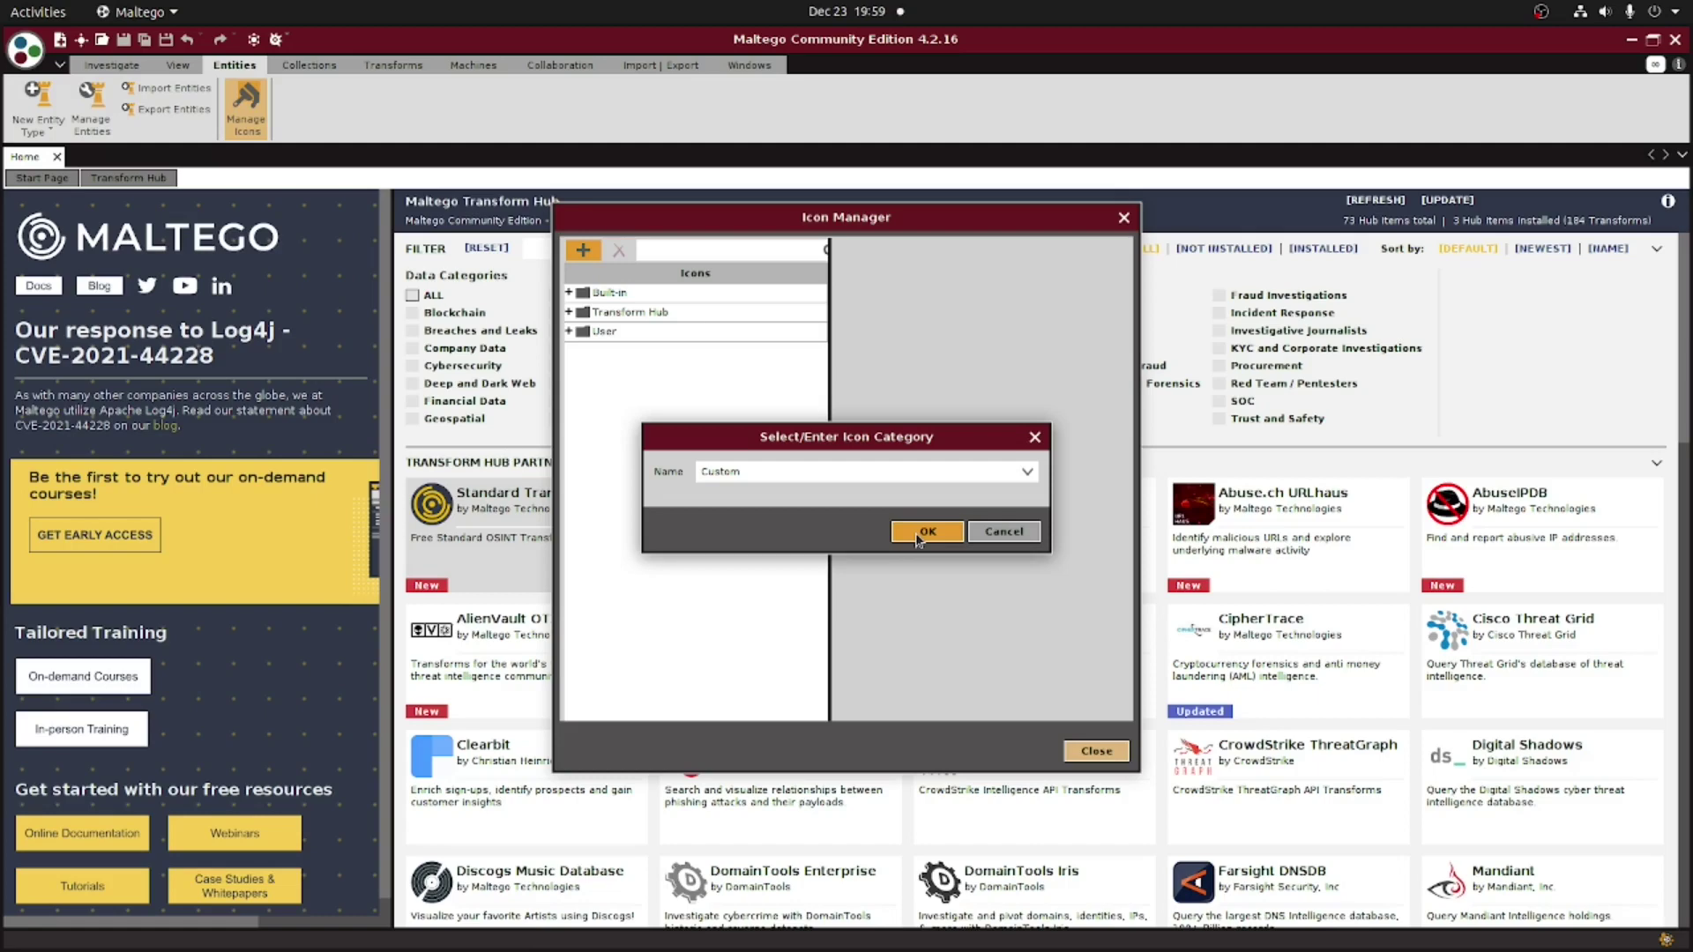
pyautogui.click(917, 533)
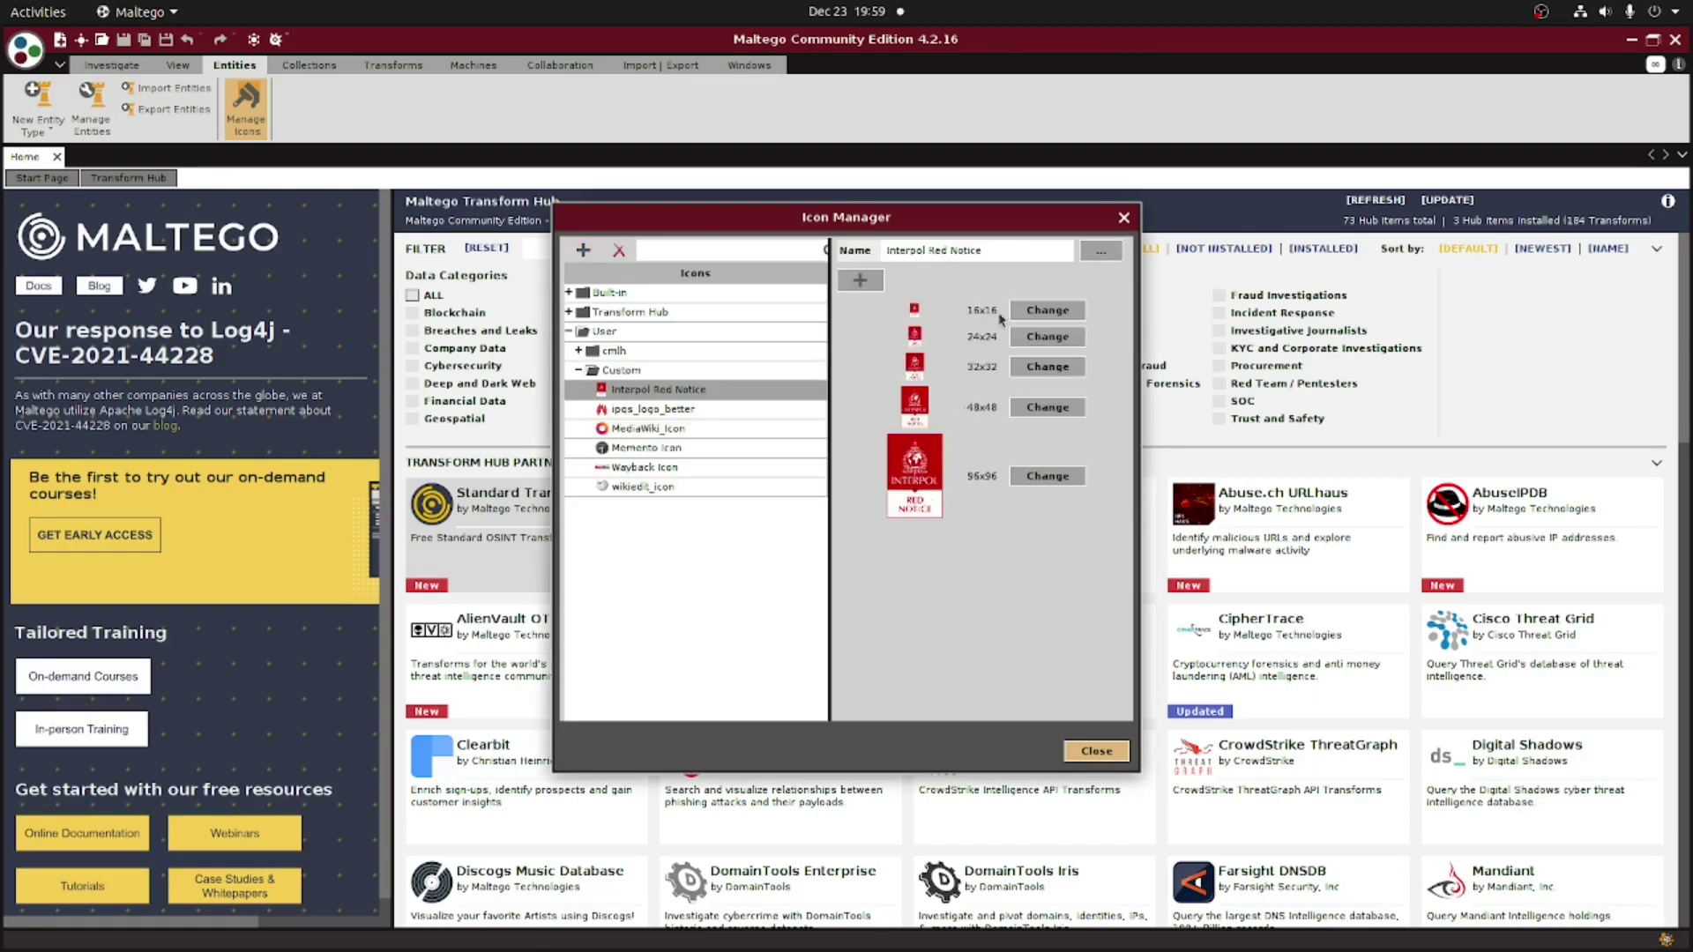
pyautogui.click(1102, 253)
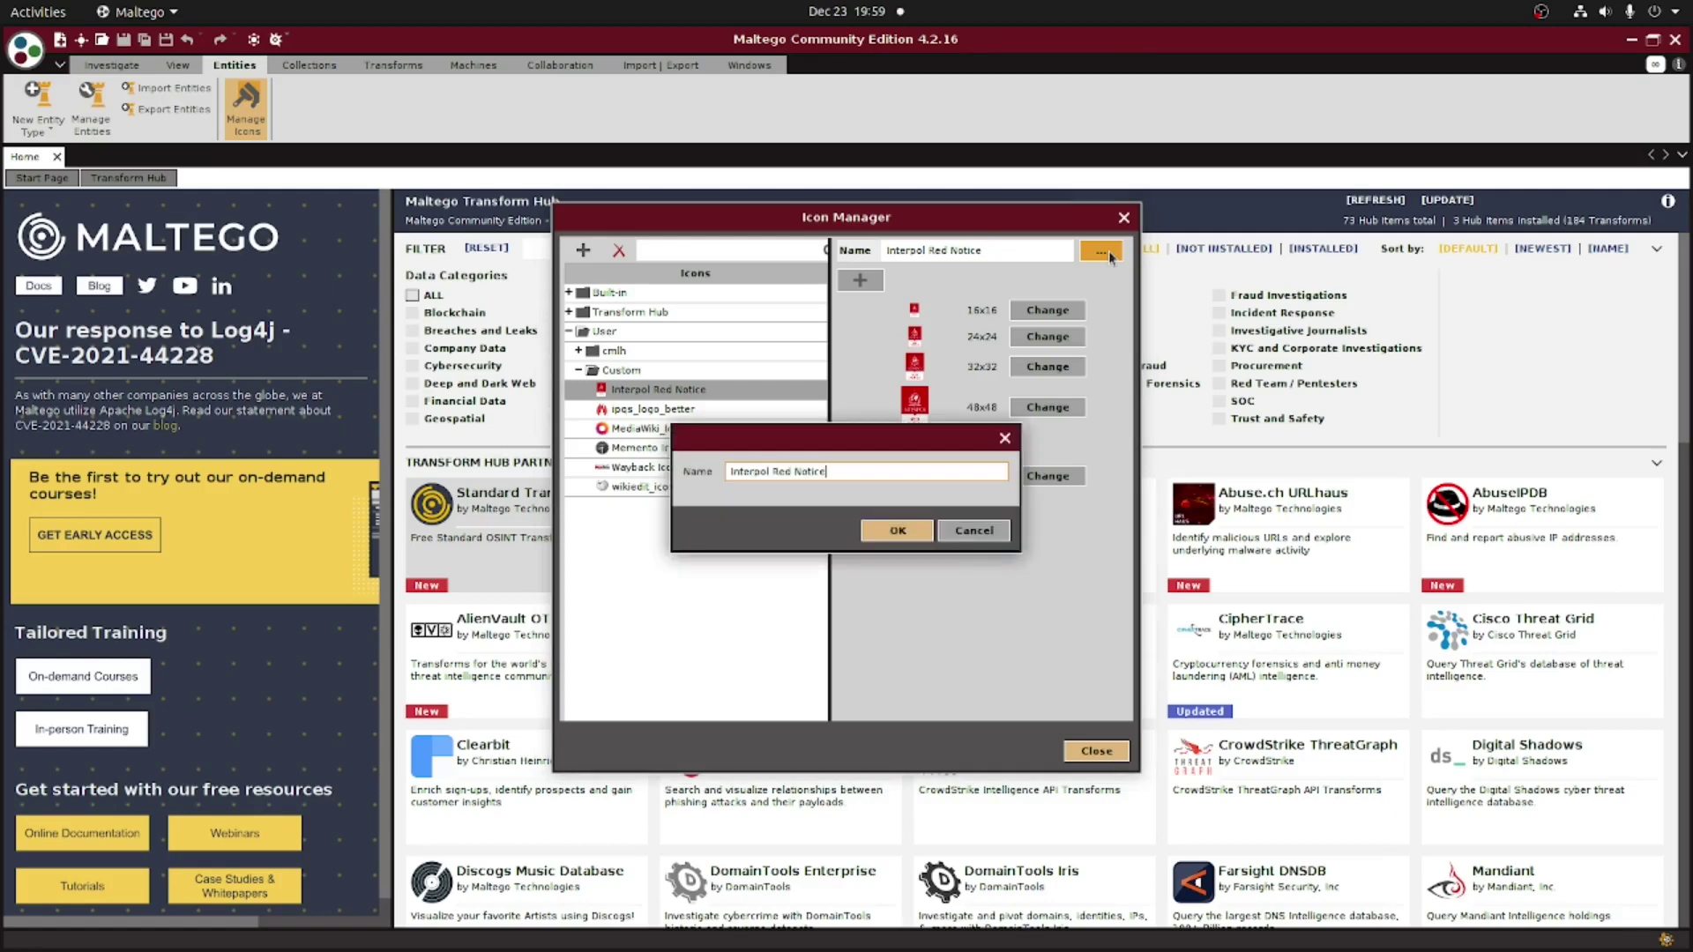
pyautogui.click(892, 527)
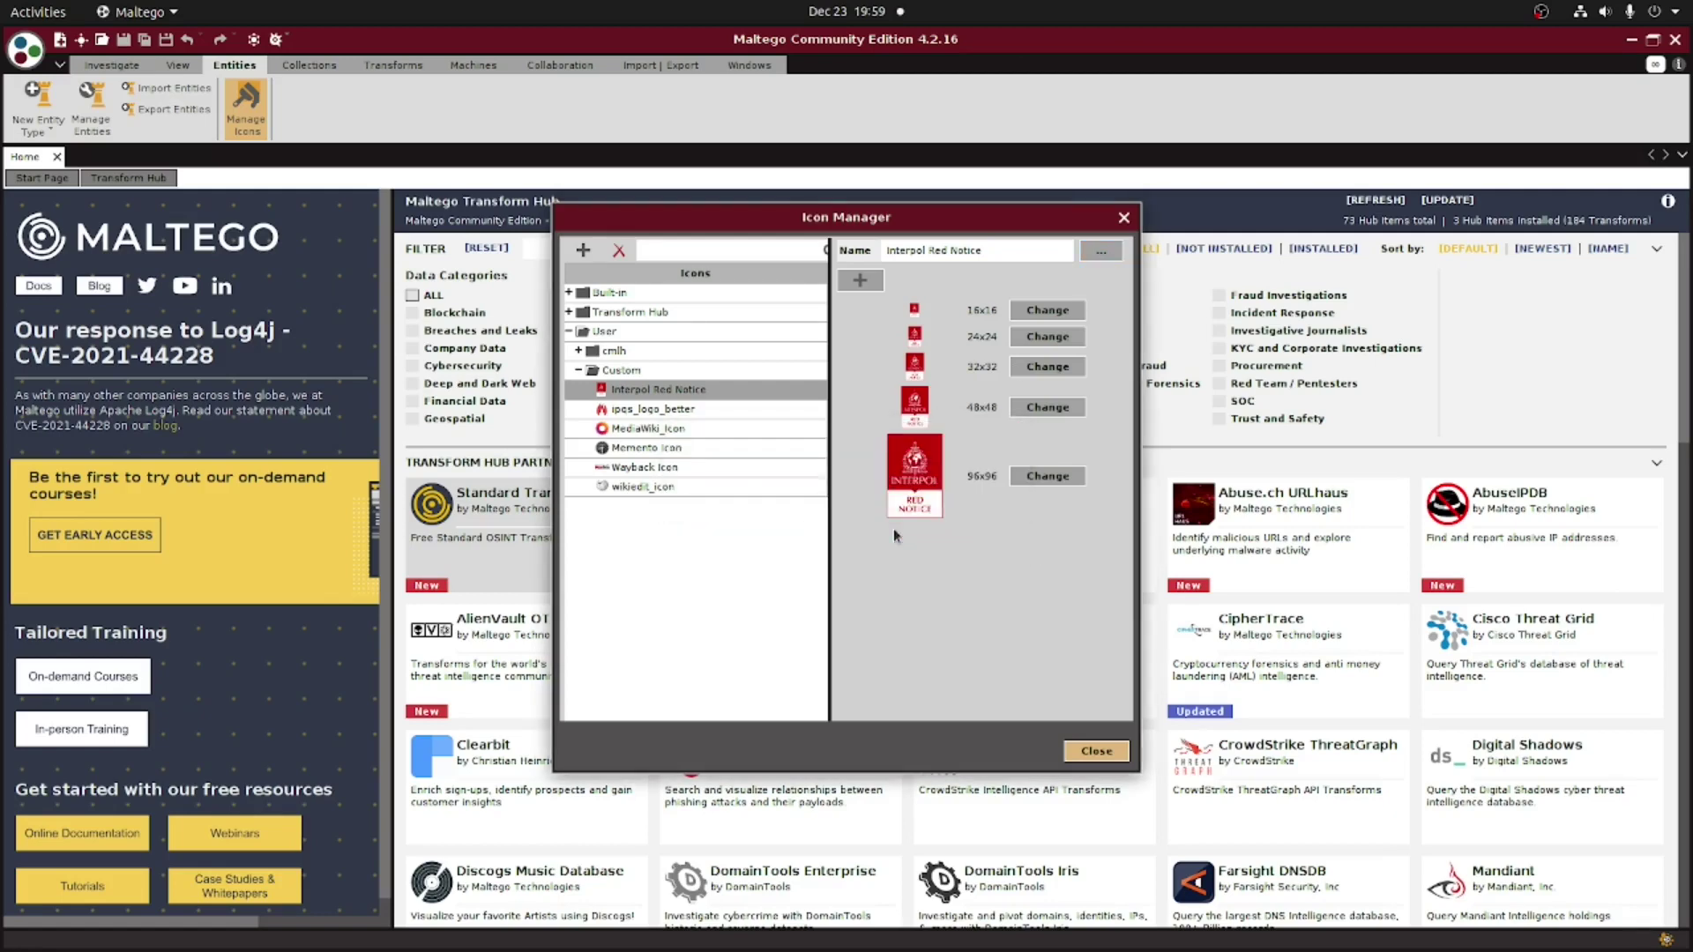
pyautogui.click(1096, 751)
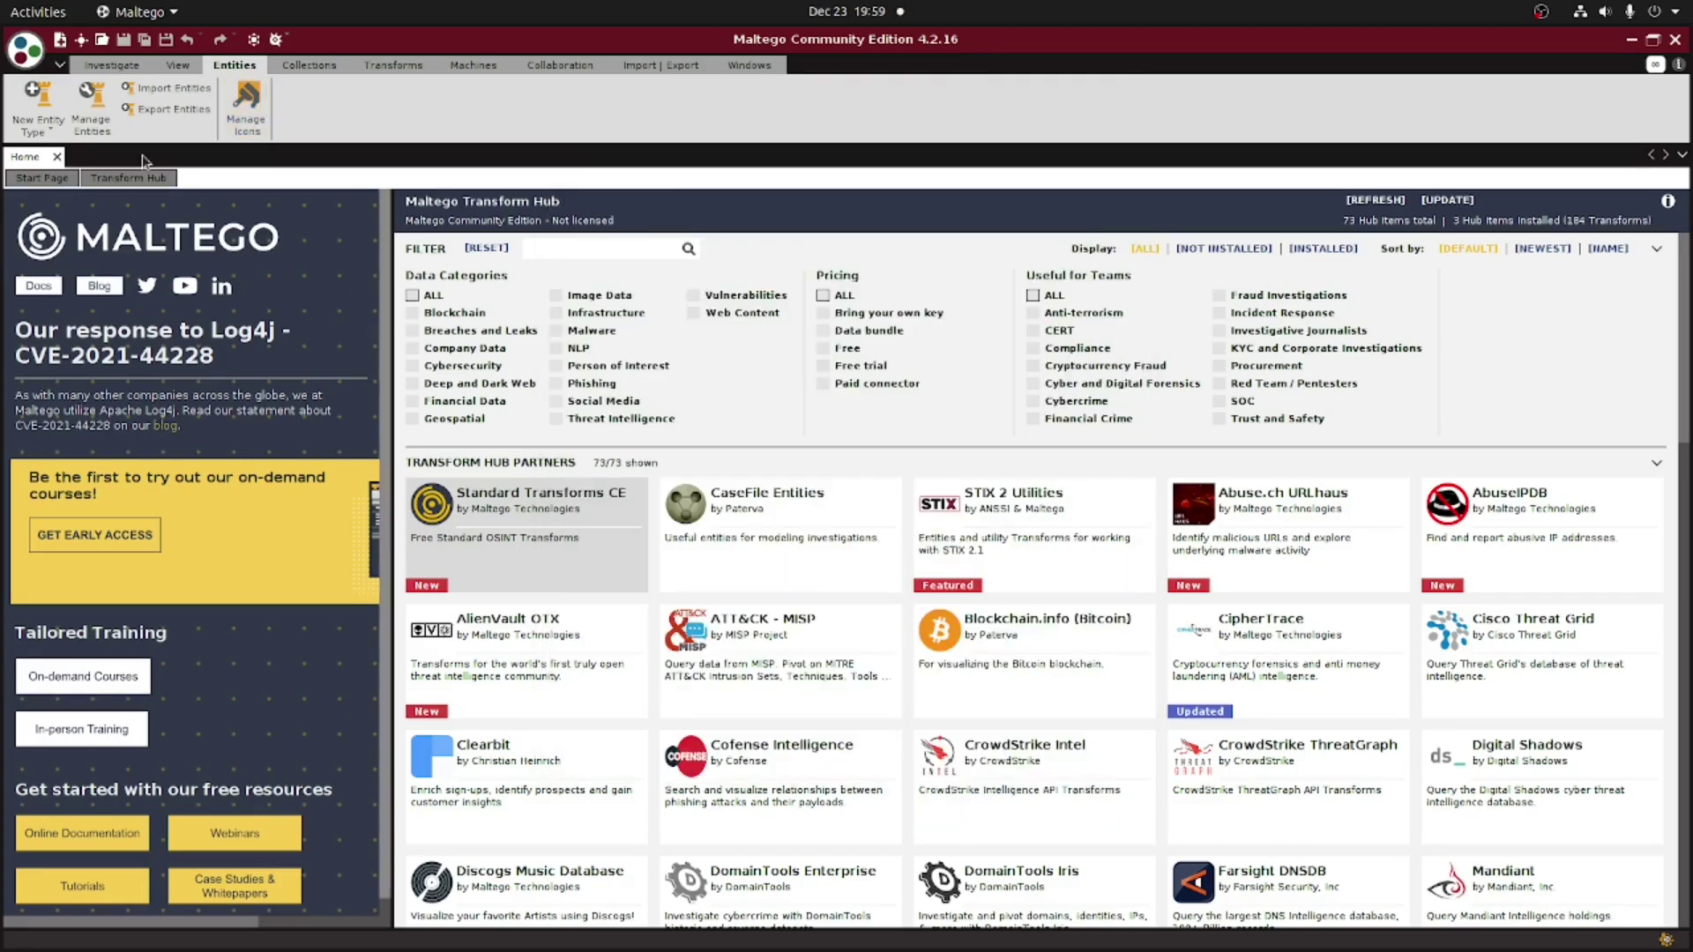
# Create an entity type 'Interpol Red Notice', described 'The subject of an Interpol Red Notice', in category Interpol
pyautogui.click(47, 106)
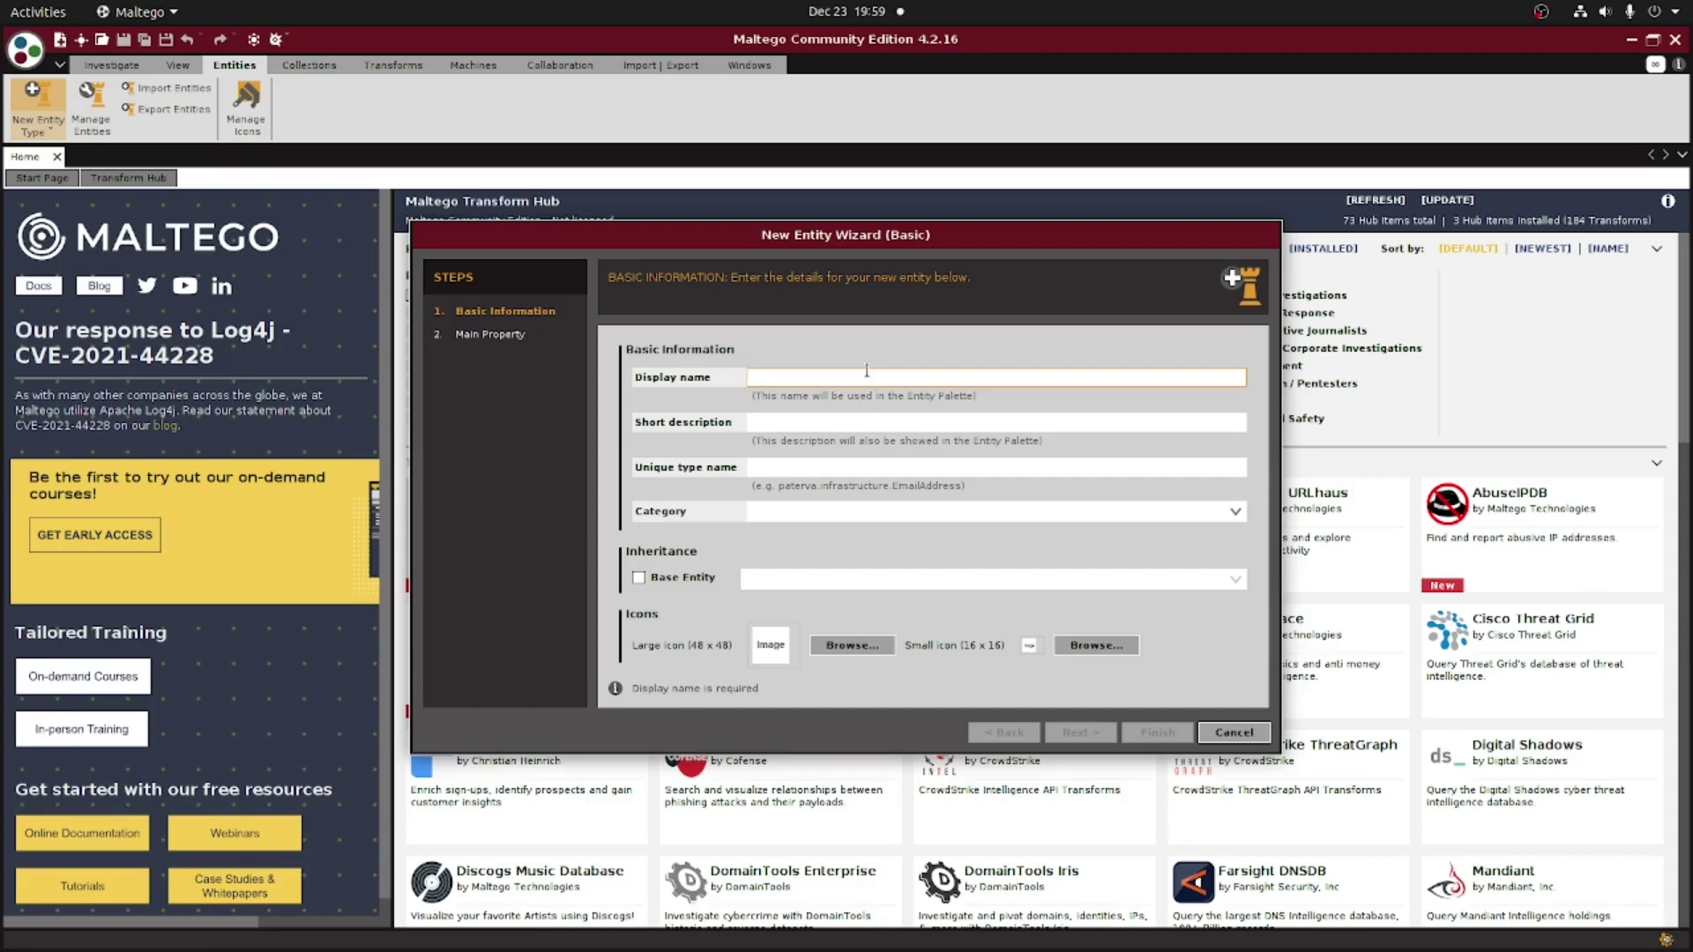
pyautogui.write('Interpol Red Notice')
pyautogui.press('Tab')
pyautogui.write('The subject of an Interpol R')
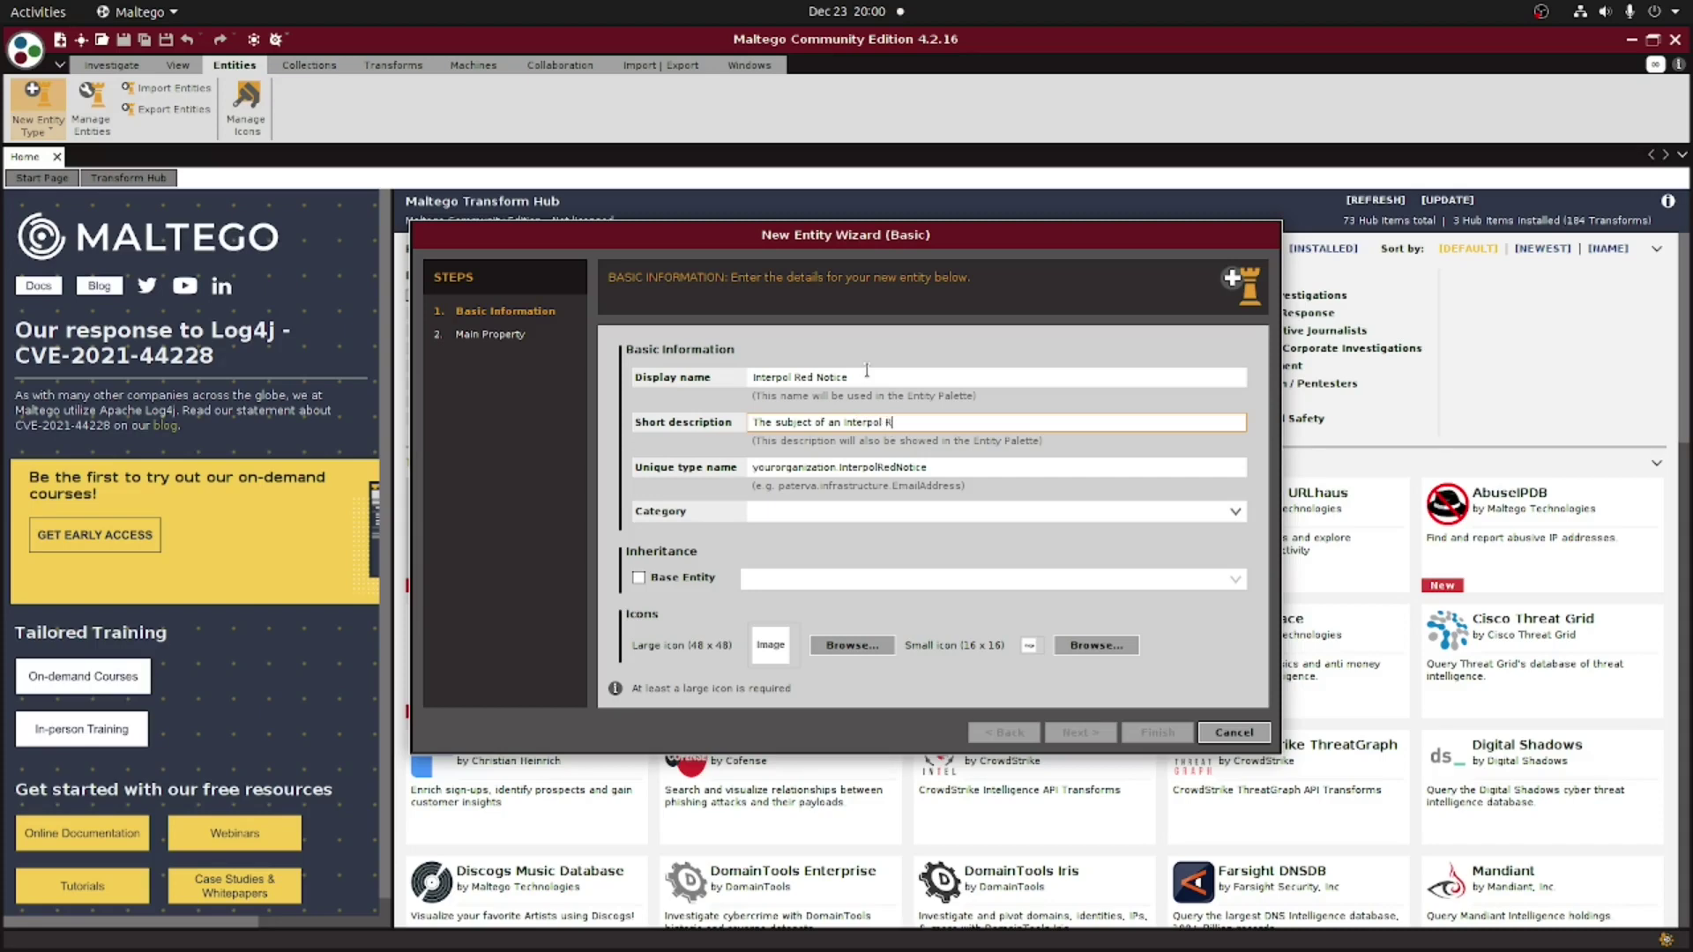
pyautogui.write('ed Notice')
pyautogui.click(802, 513)
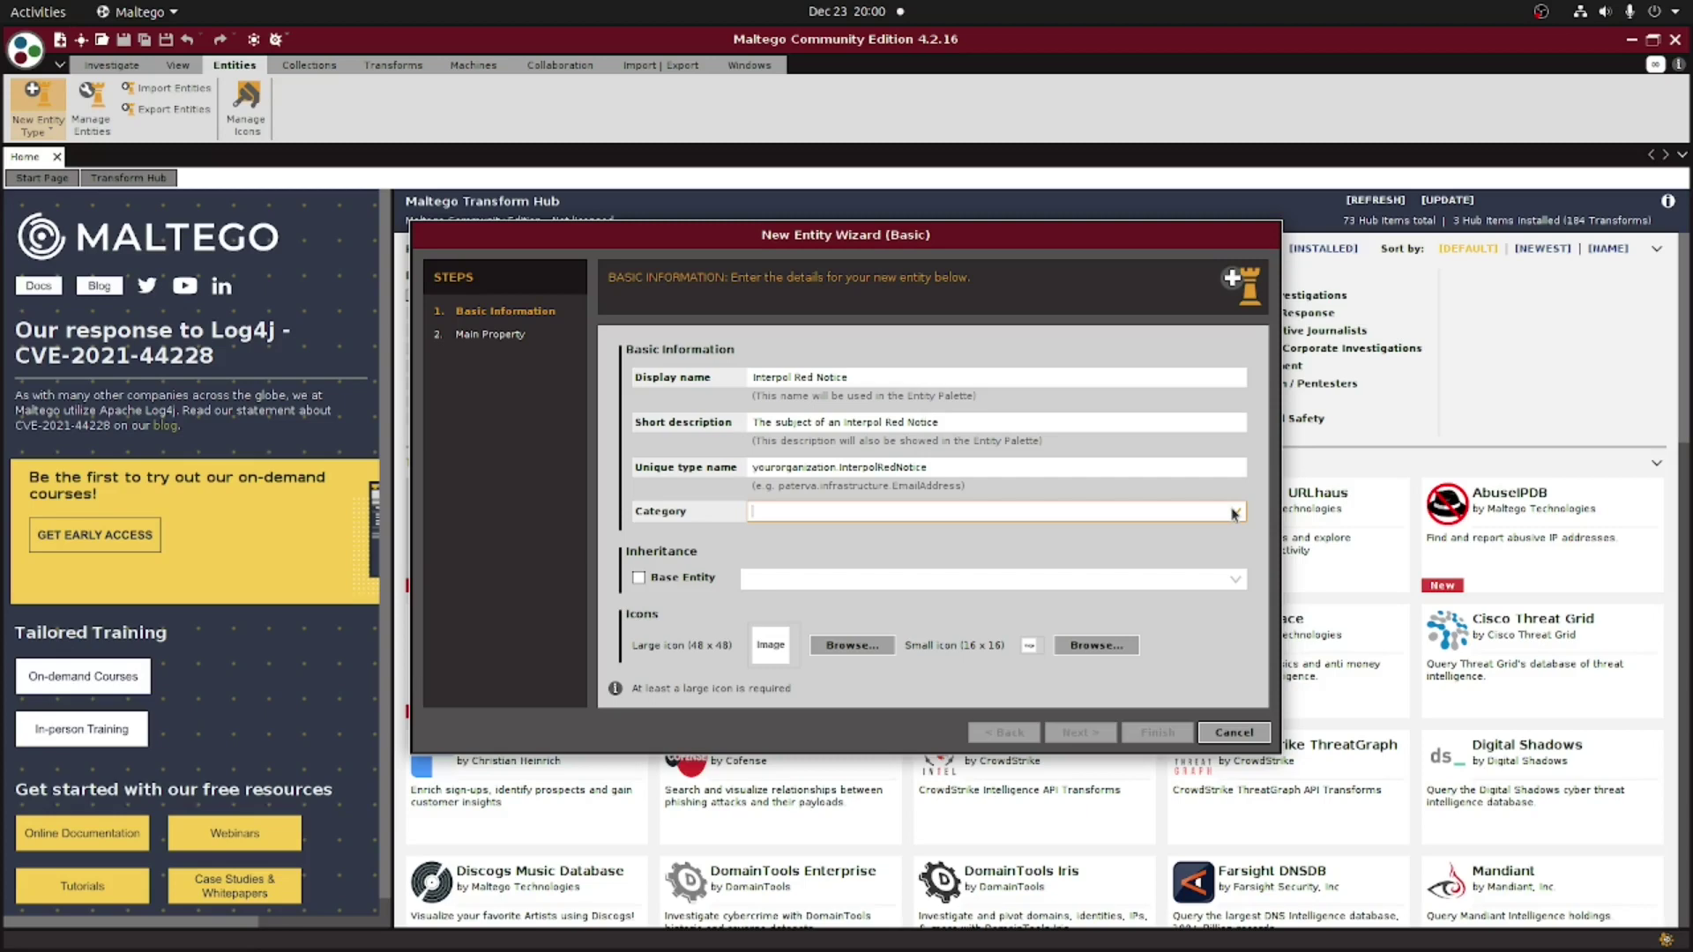
pyautogui.write('Interpol')
# Enable Base Entity inheritance and choose maltego.Person as the base entity
pyautogui.click(638, 578)
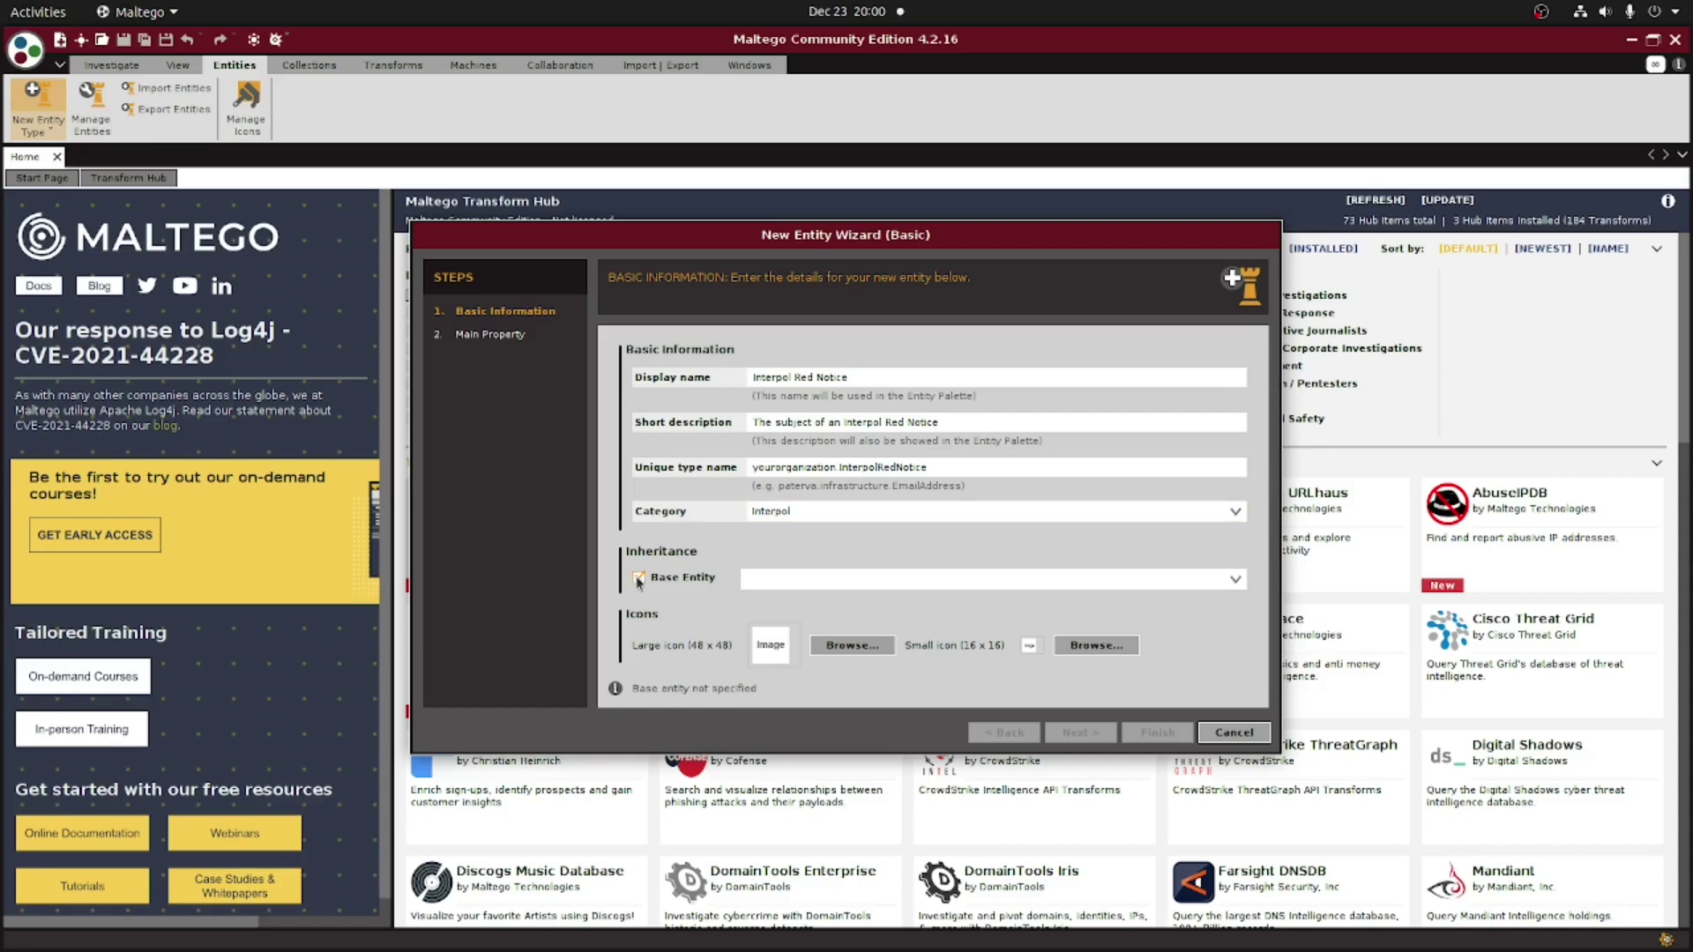
pyautogui.click(1236, 579)
pyautogui.moveTo(1239, 601); pyautogui.dragTo(1227, 660)
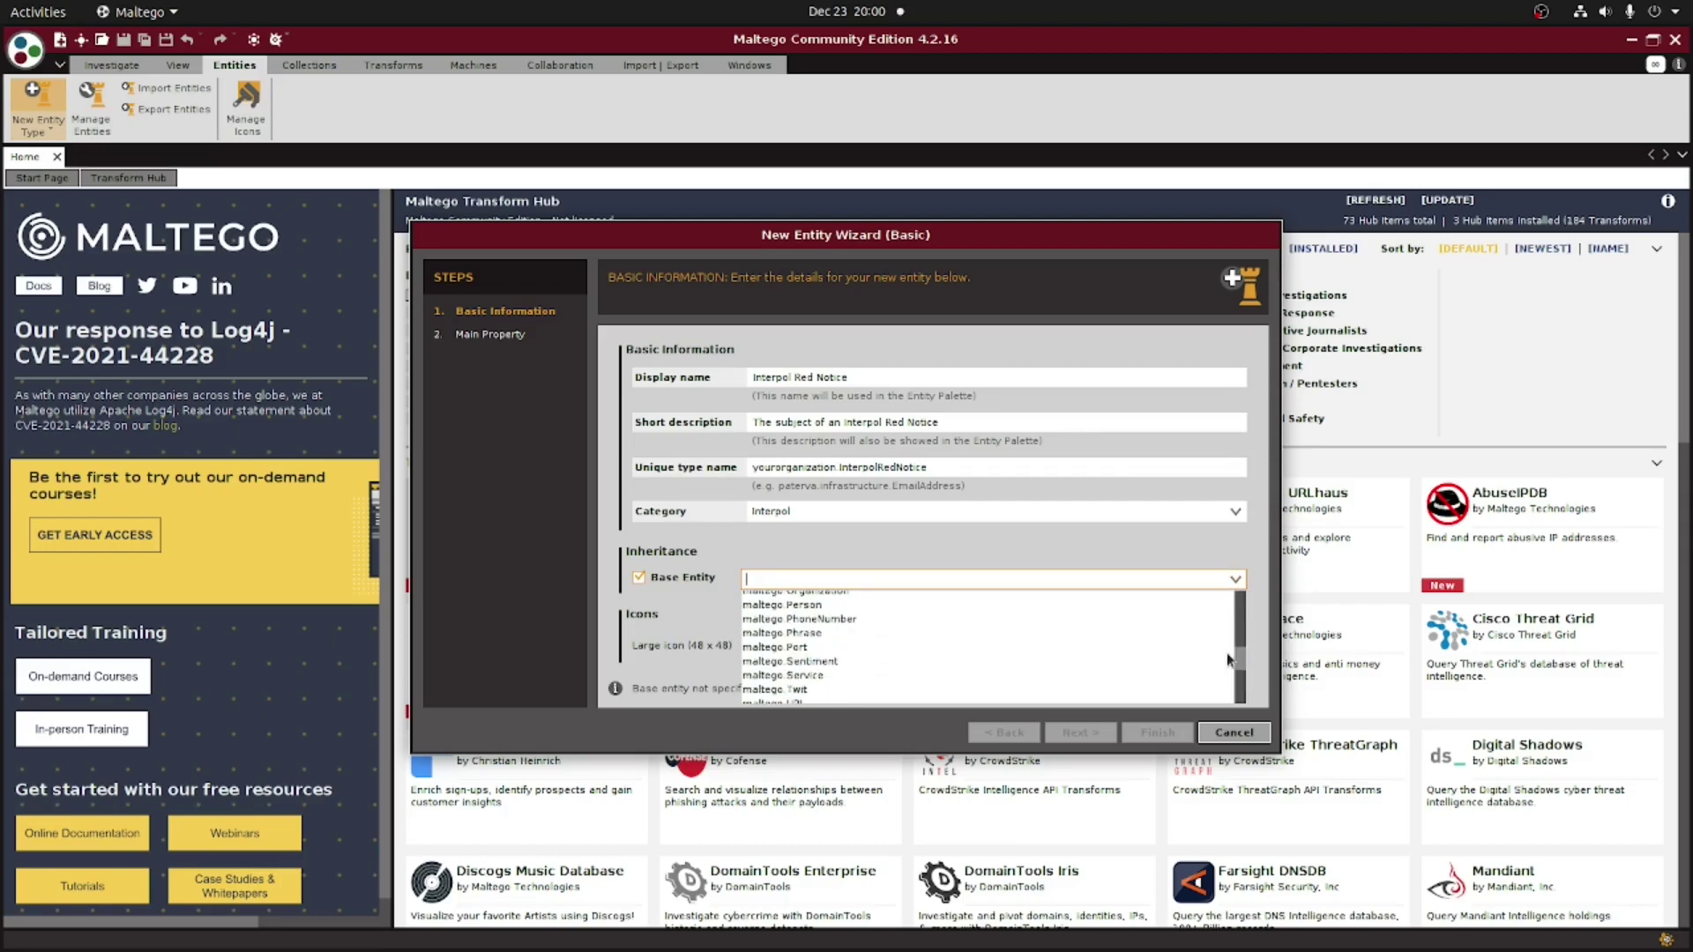
pyautogui.click(762, 608)
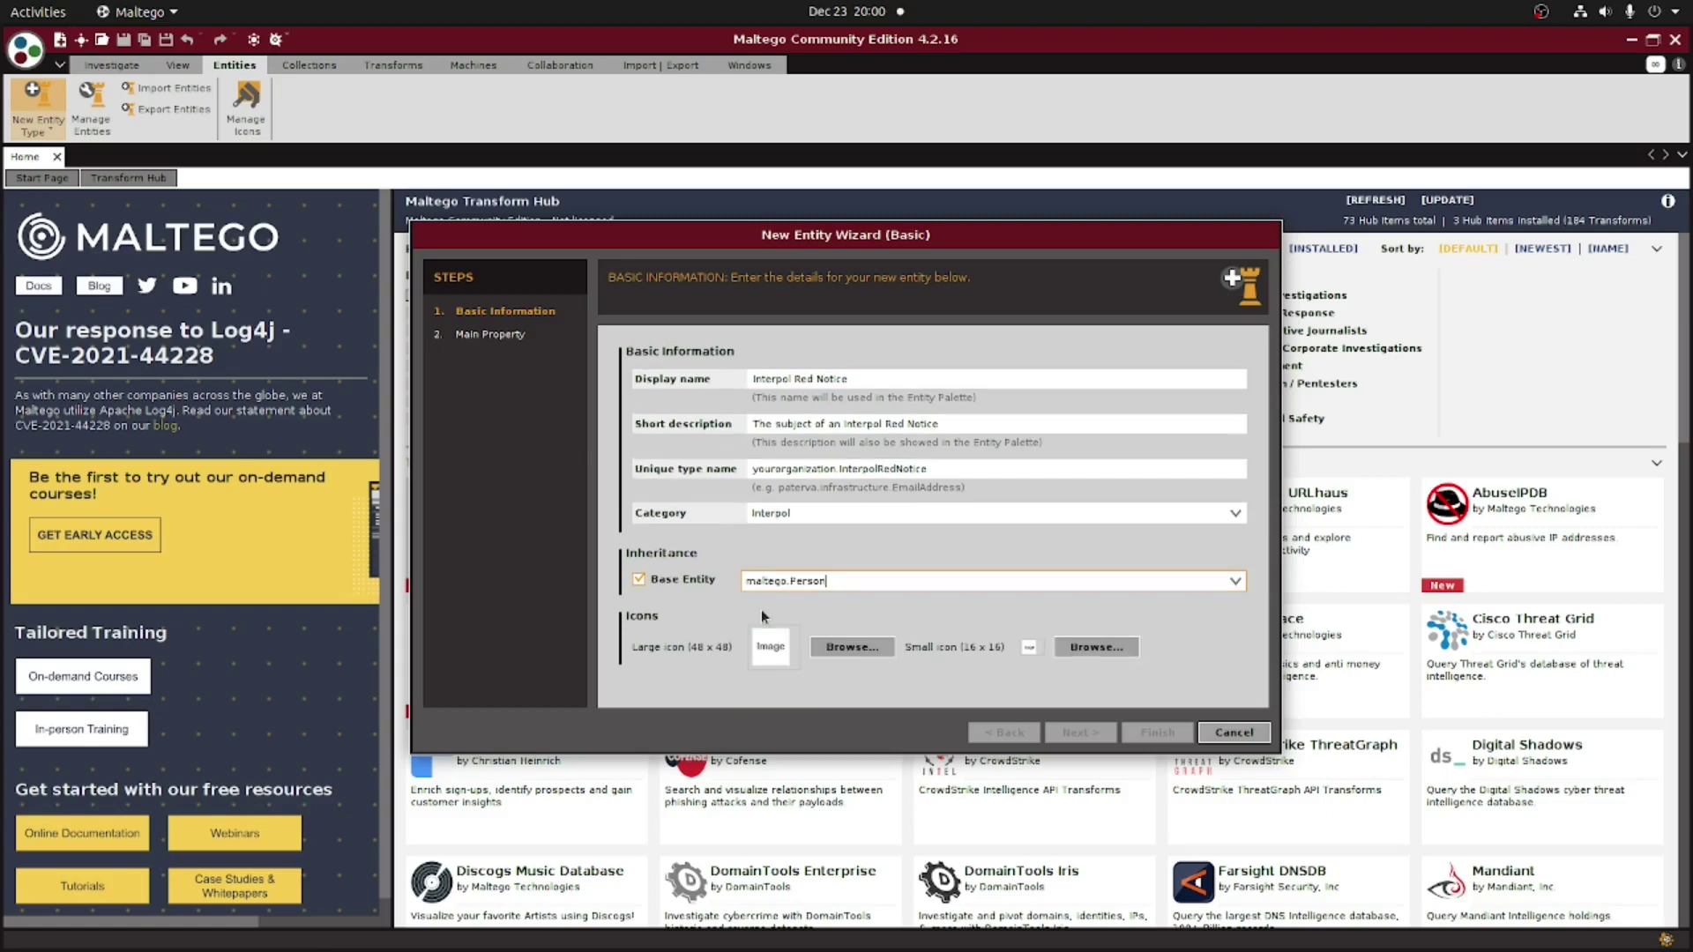
# Use the Custom Interpol Red Notice icon as the large icon and finish the entity wizard
pyautogui.click(839, 656)
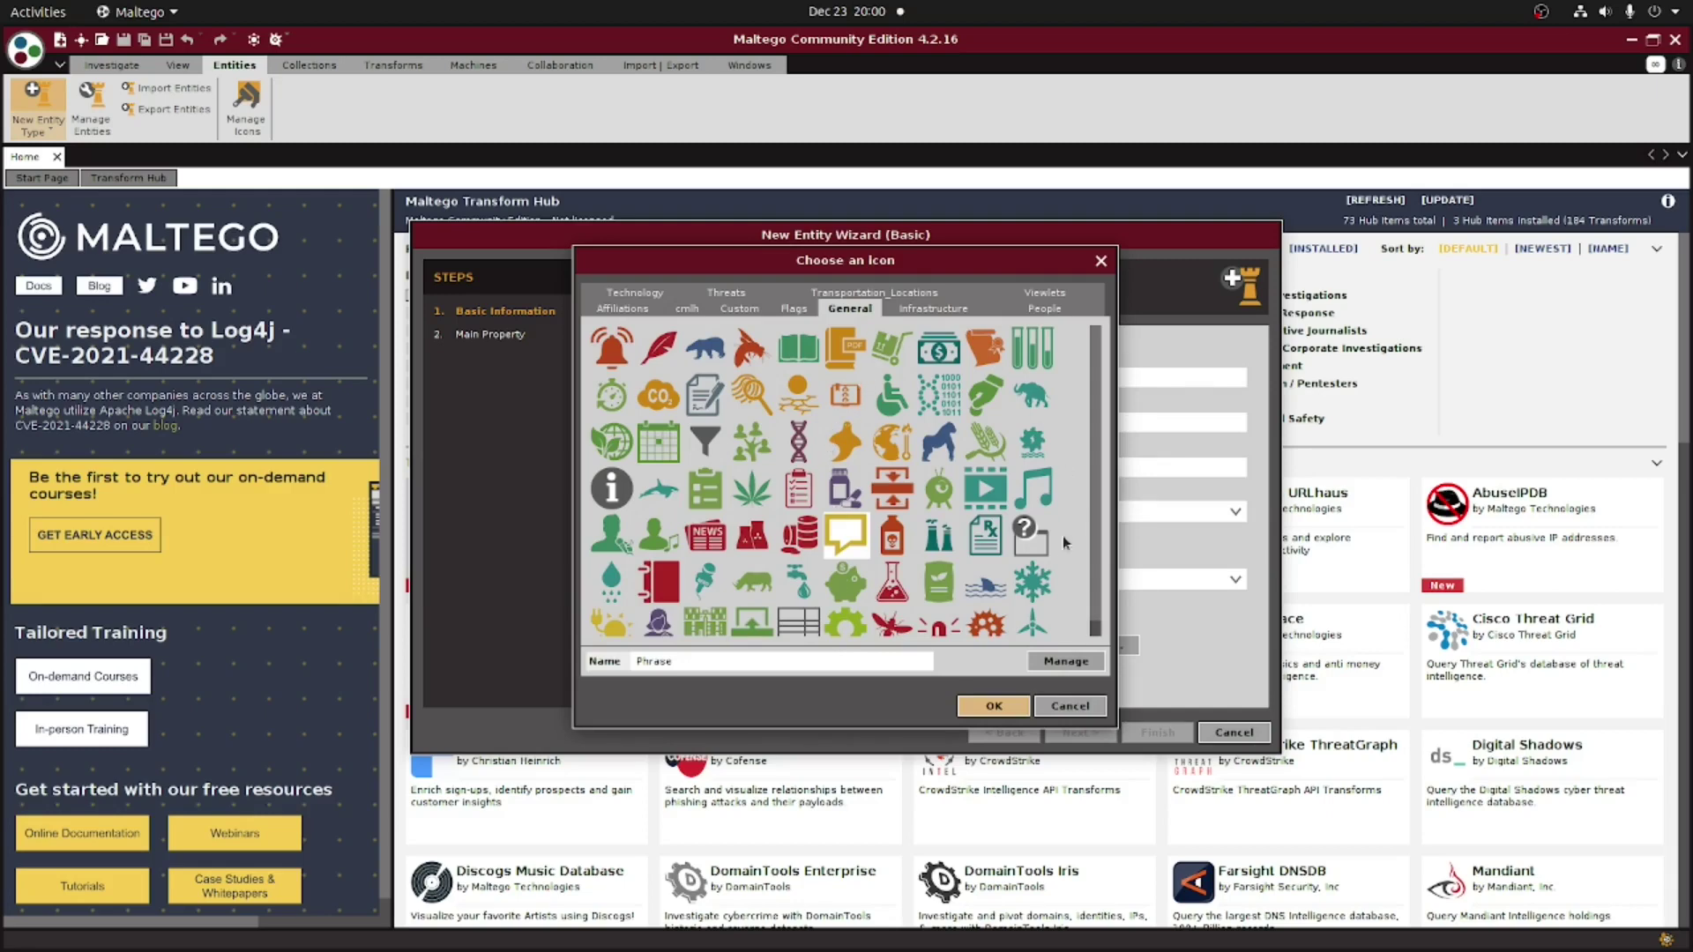
pyautogui.scroll(-1, 1045, 551)
pyautogui.scroll(1, 1014, 554)
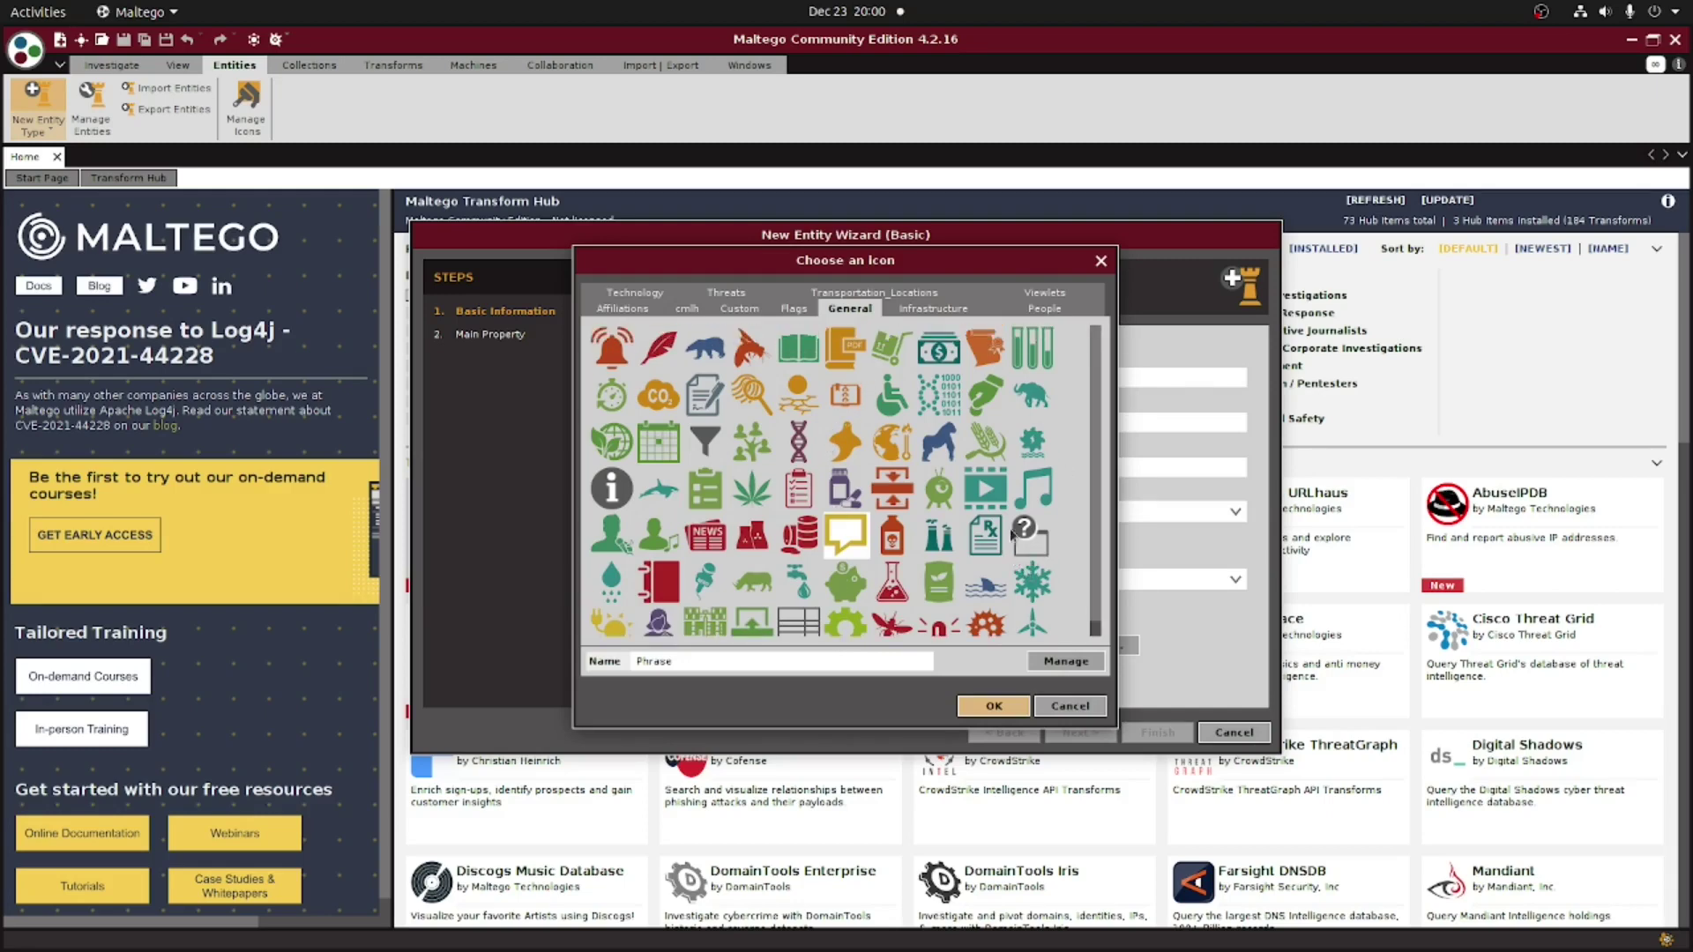
pyautogui.click(741, 309)
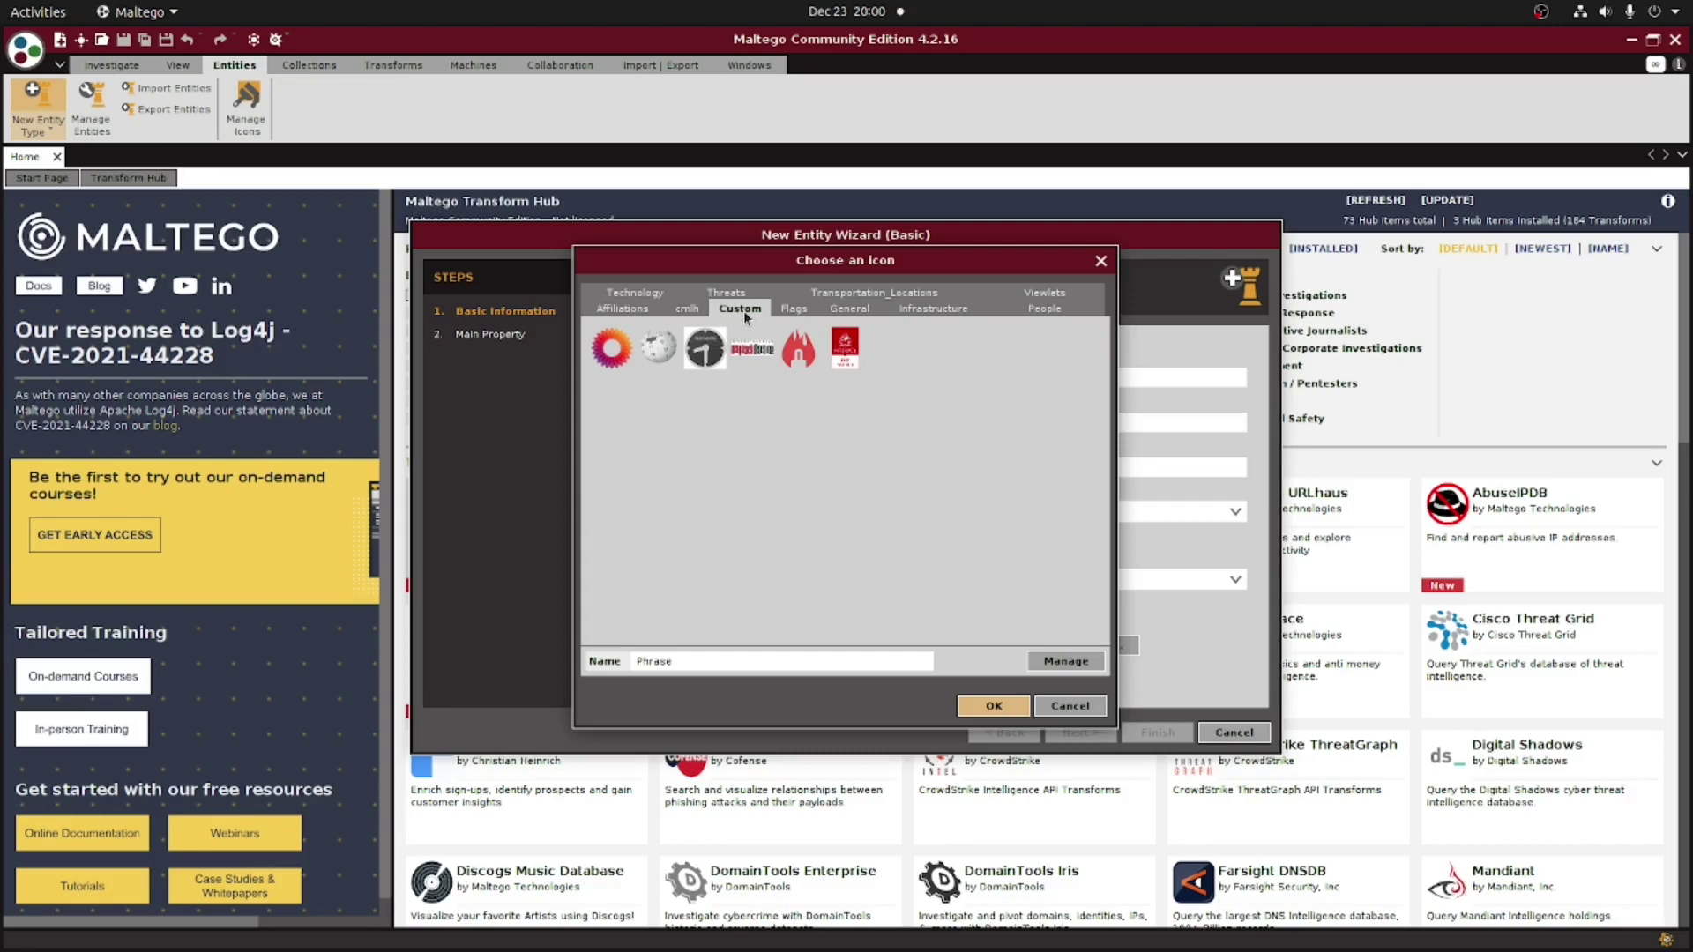
pyautogui.click(853, 356)
pyautogui.click(994, 706)
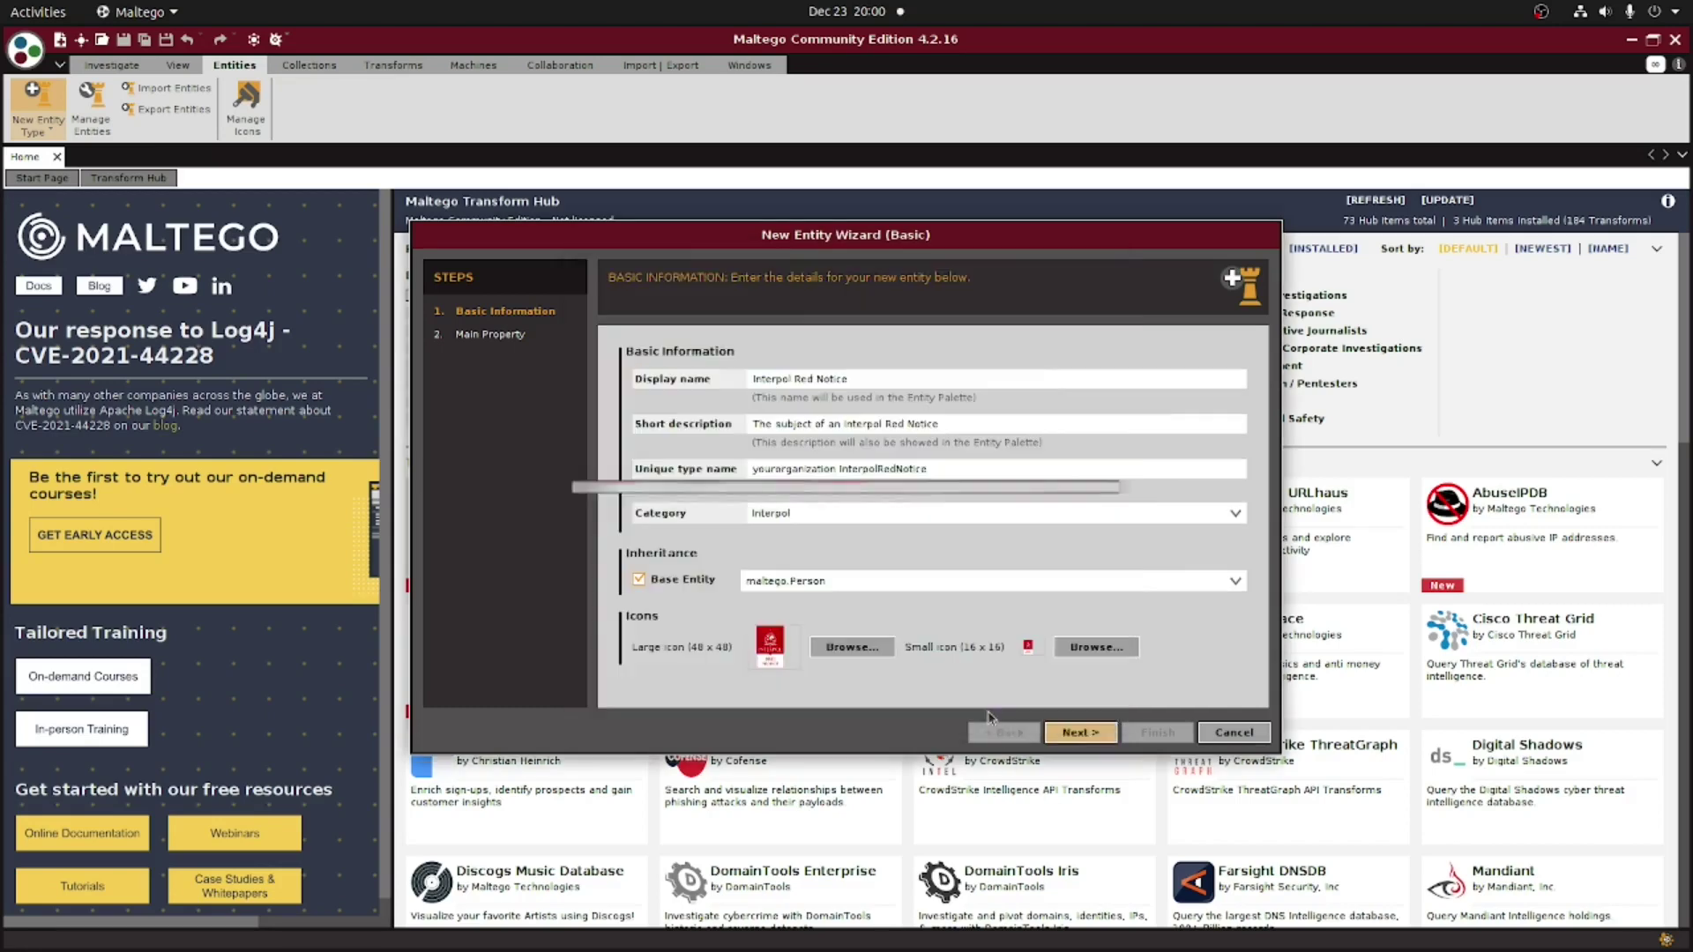
pyautogui.click(1069, 734)
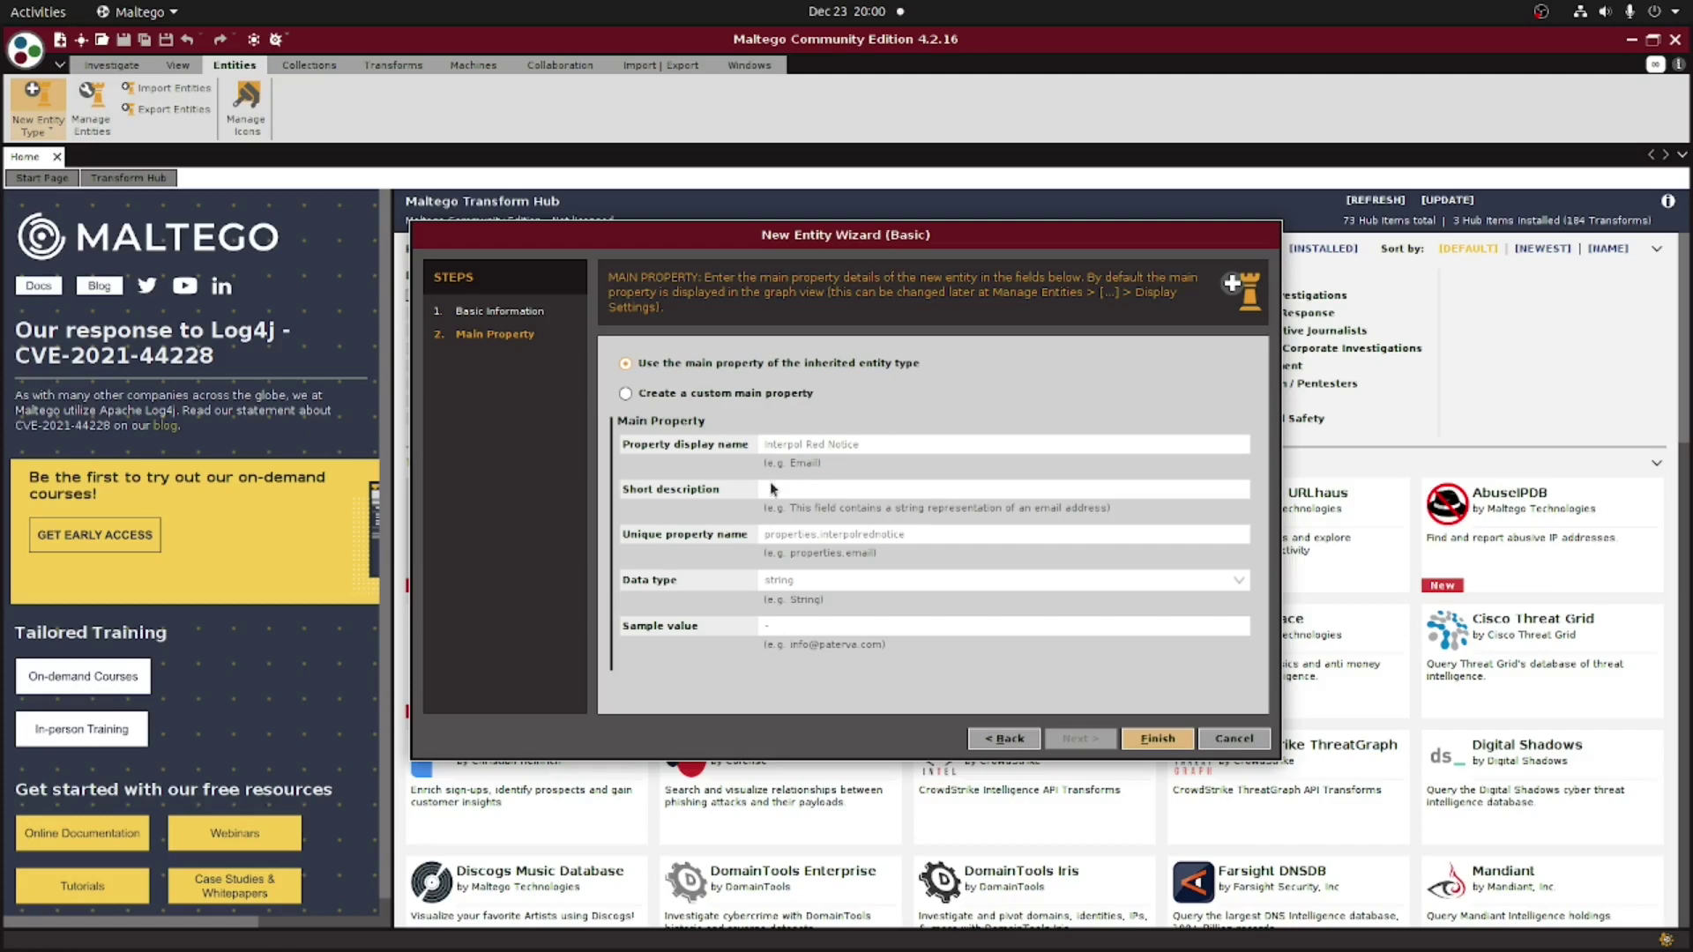
pyautogui.click(1157, 738)
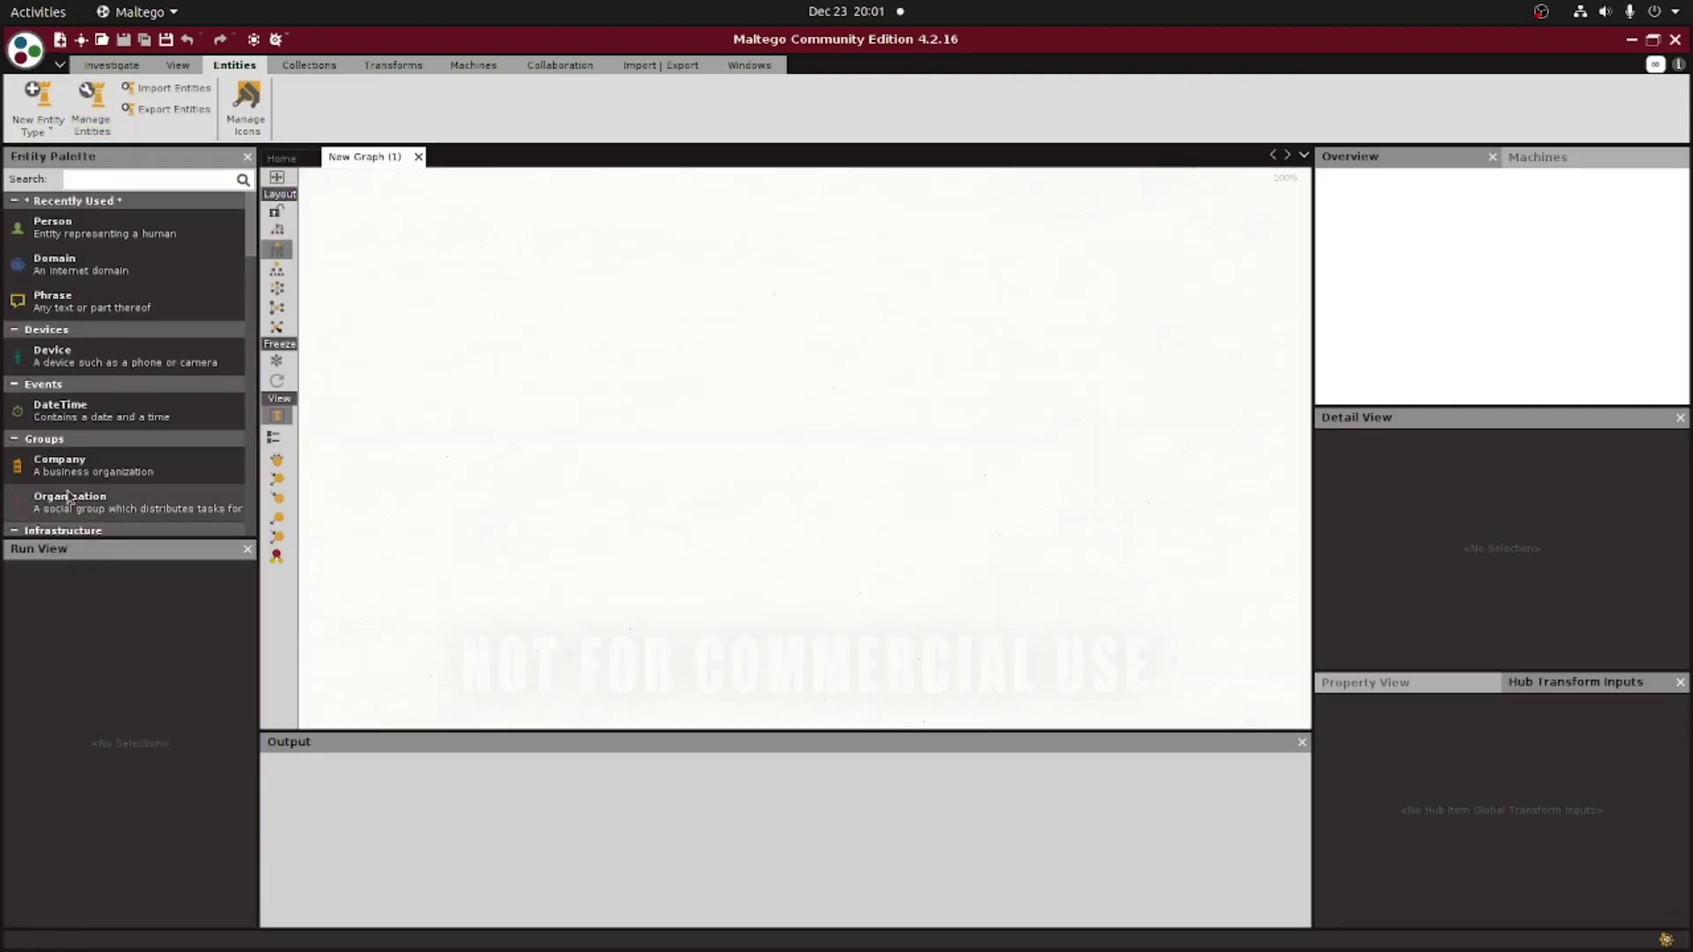
# Place a Person entity and, found by searching 'red n', an Interpol Red Notice entity on the graph
pyautogui.moveTo(53, 226); pyautogui.dragTo(593, 359)
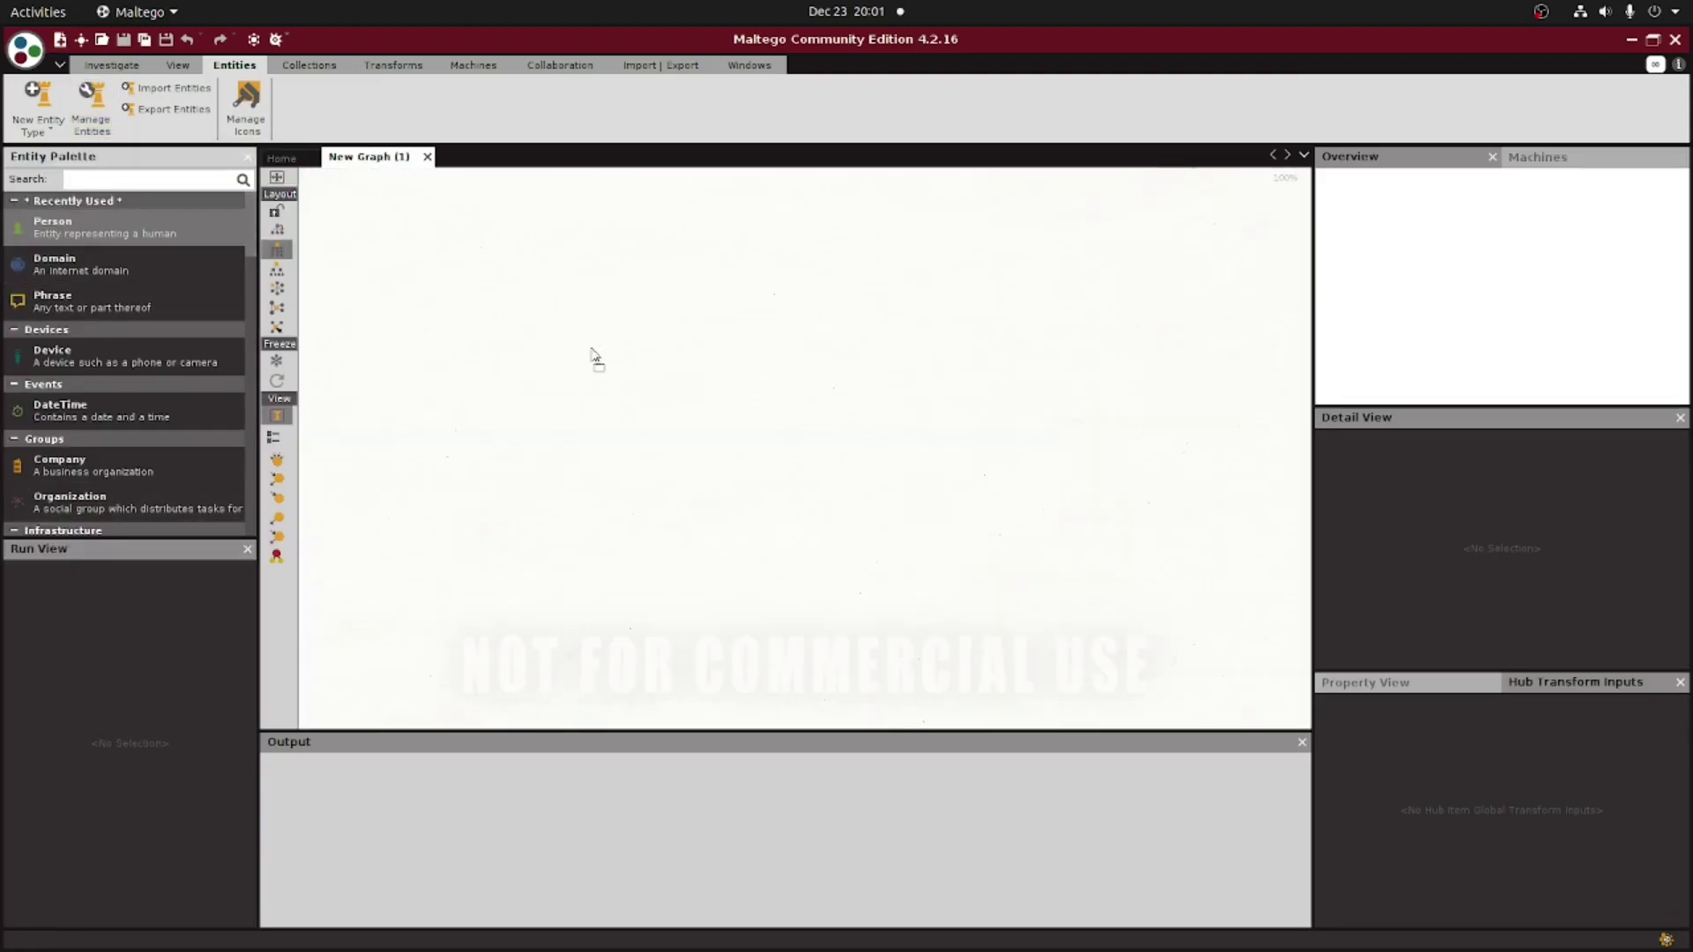
pyautogui.click(107, 185)
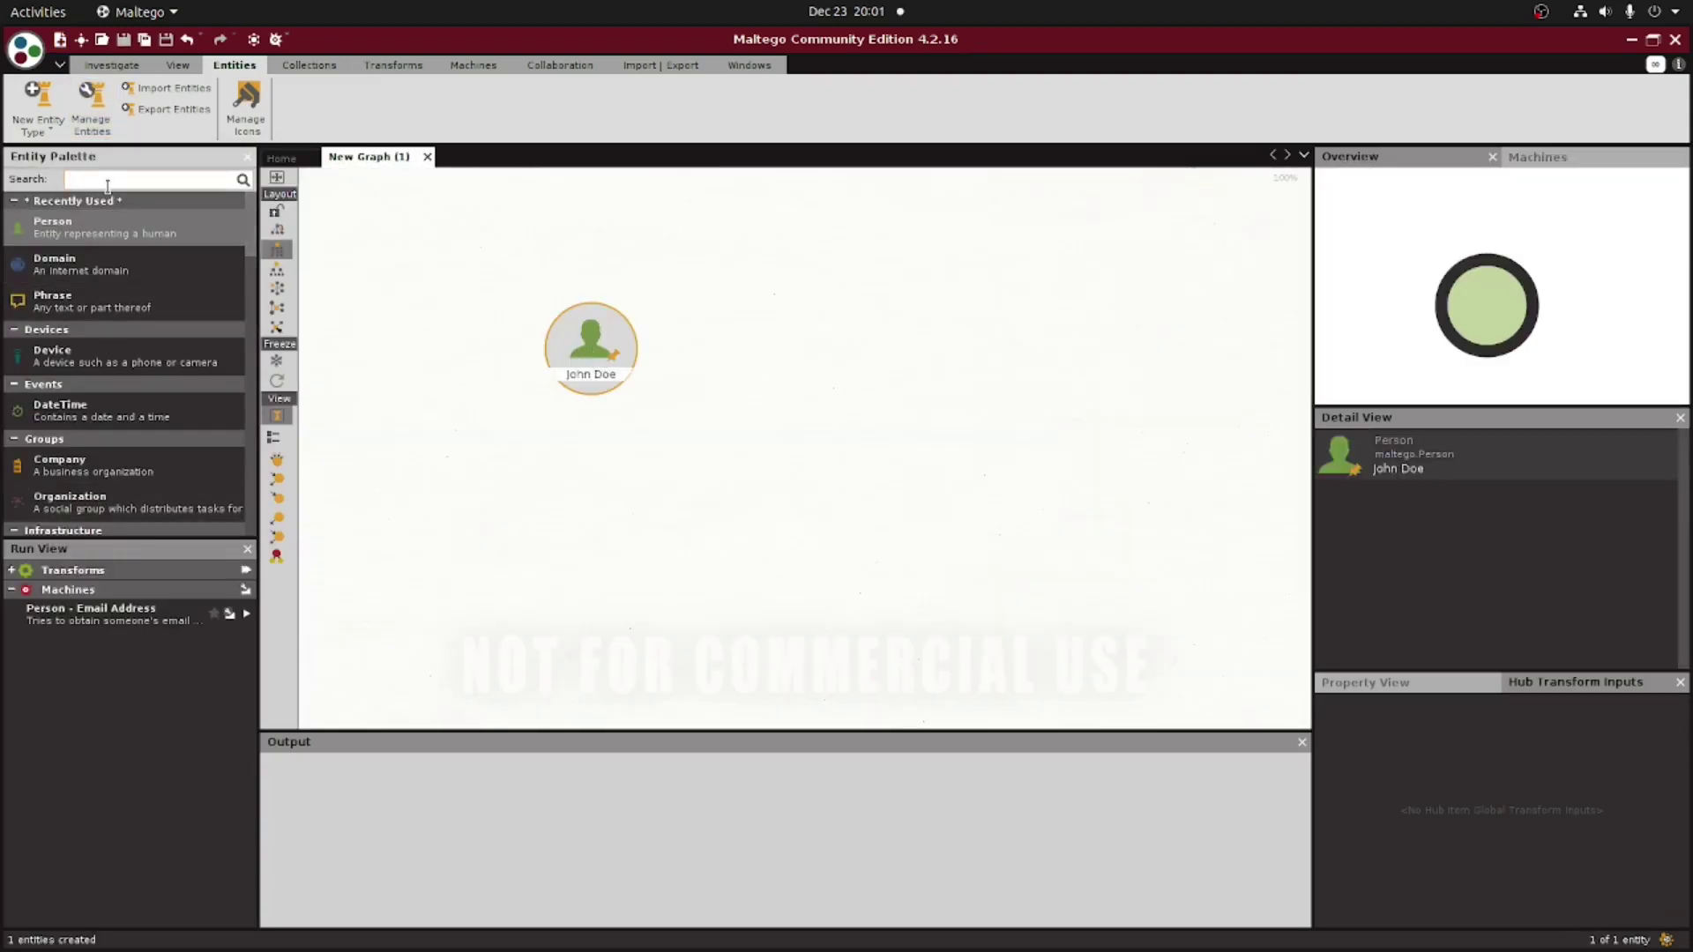
pyautogui.write('red n')
pyautogui.doubleClick(88, 227)
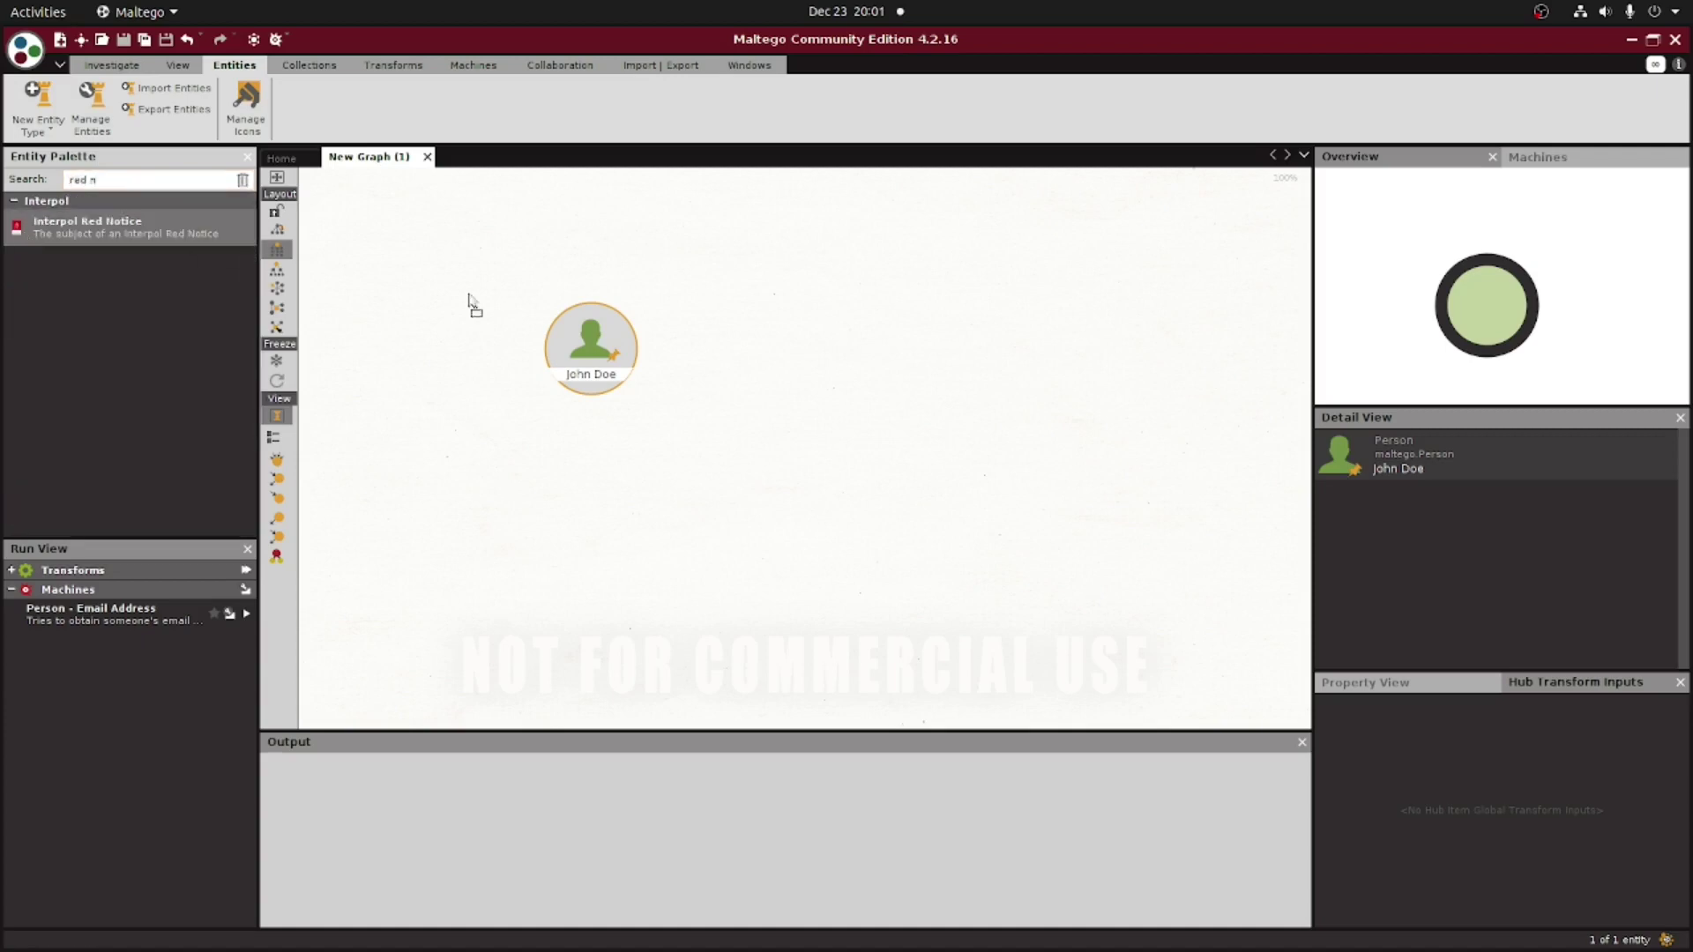
# View the Person's details, then the Interpol Red Notice entity's details
pyautogui.click(571, 380)
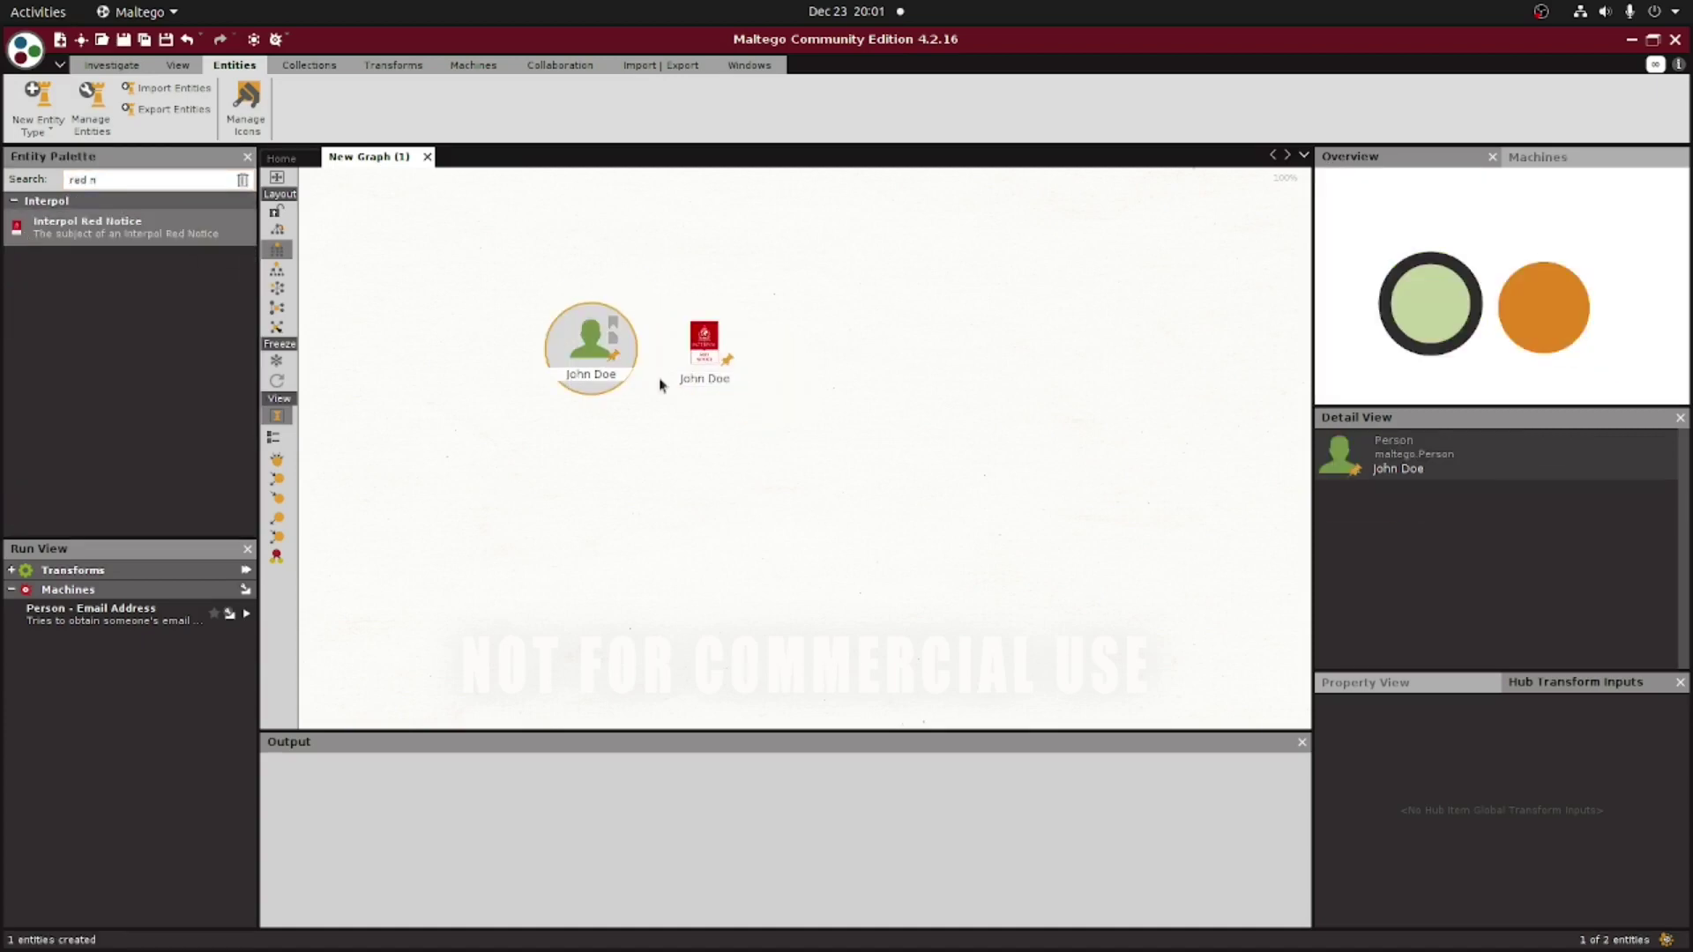
pyautogui.doubleClick(593, 360)
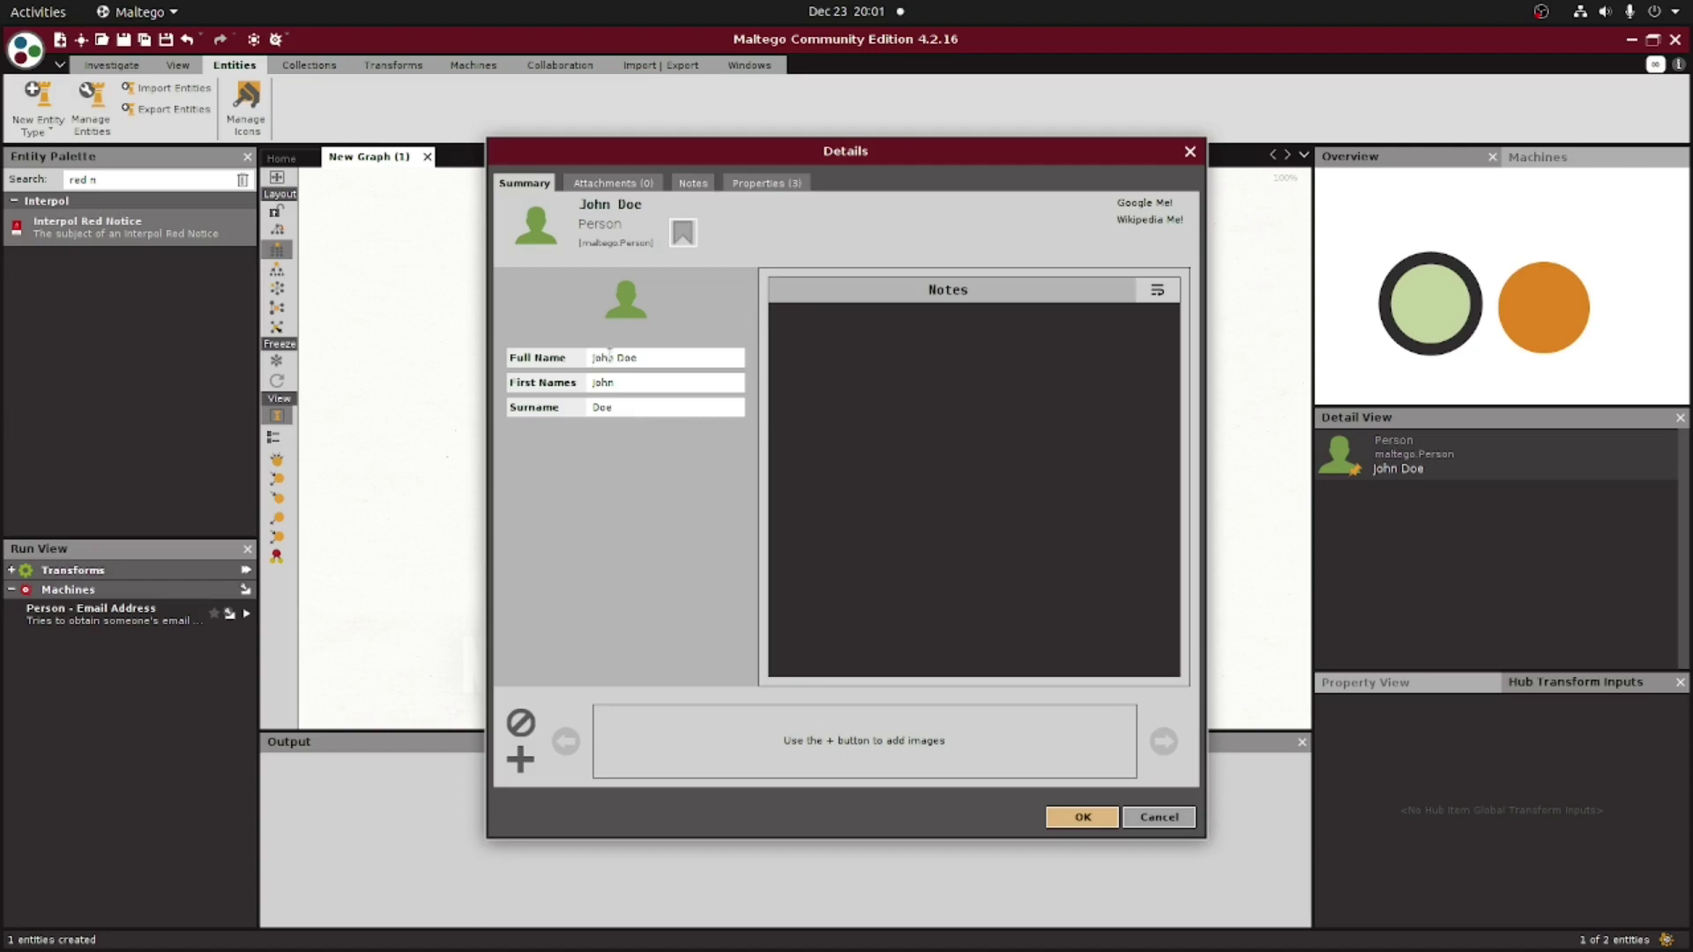
pyautogui.click(1189, 151)
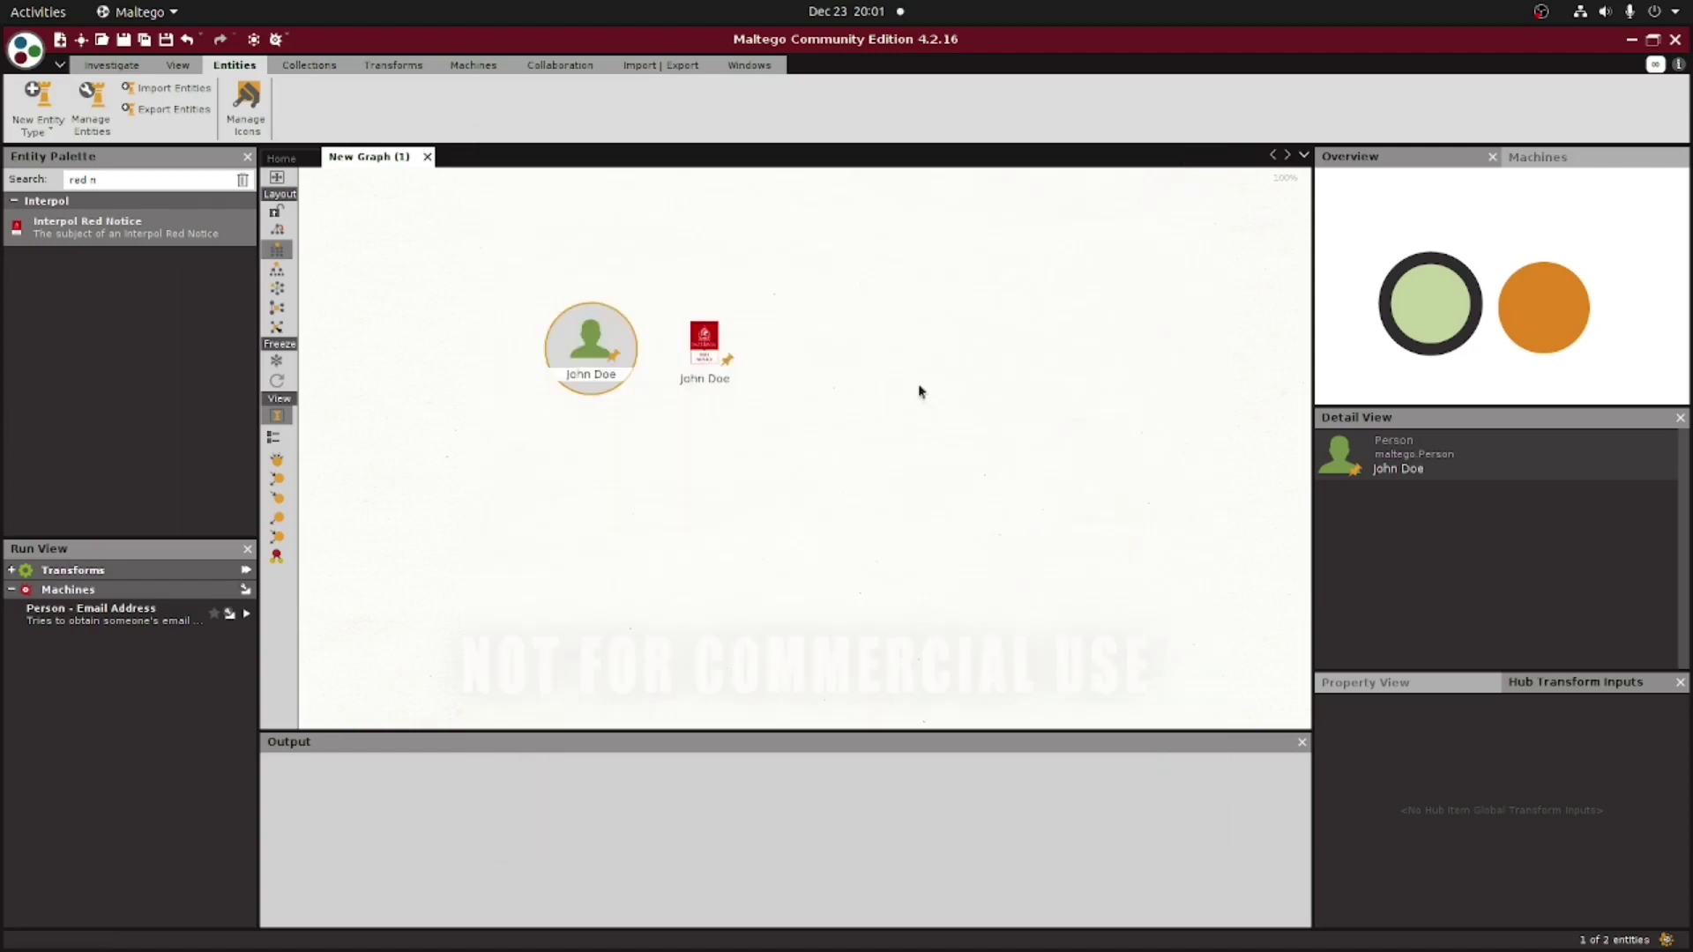
pyautogui.click(703, 353)
pyautogui.doubleClick(699, 362)
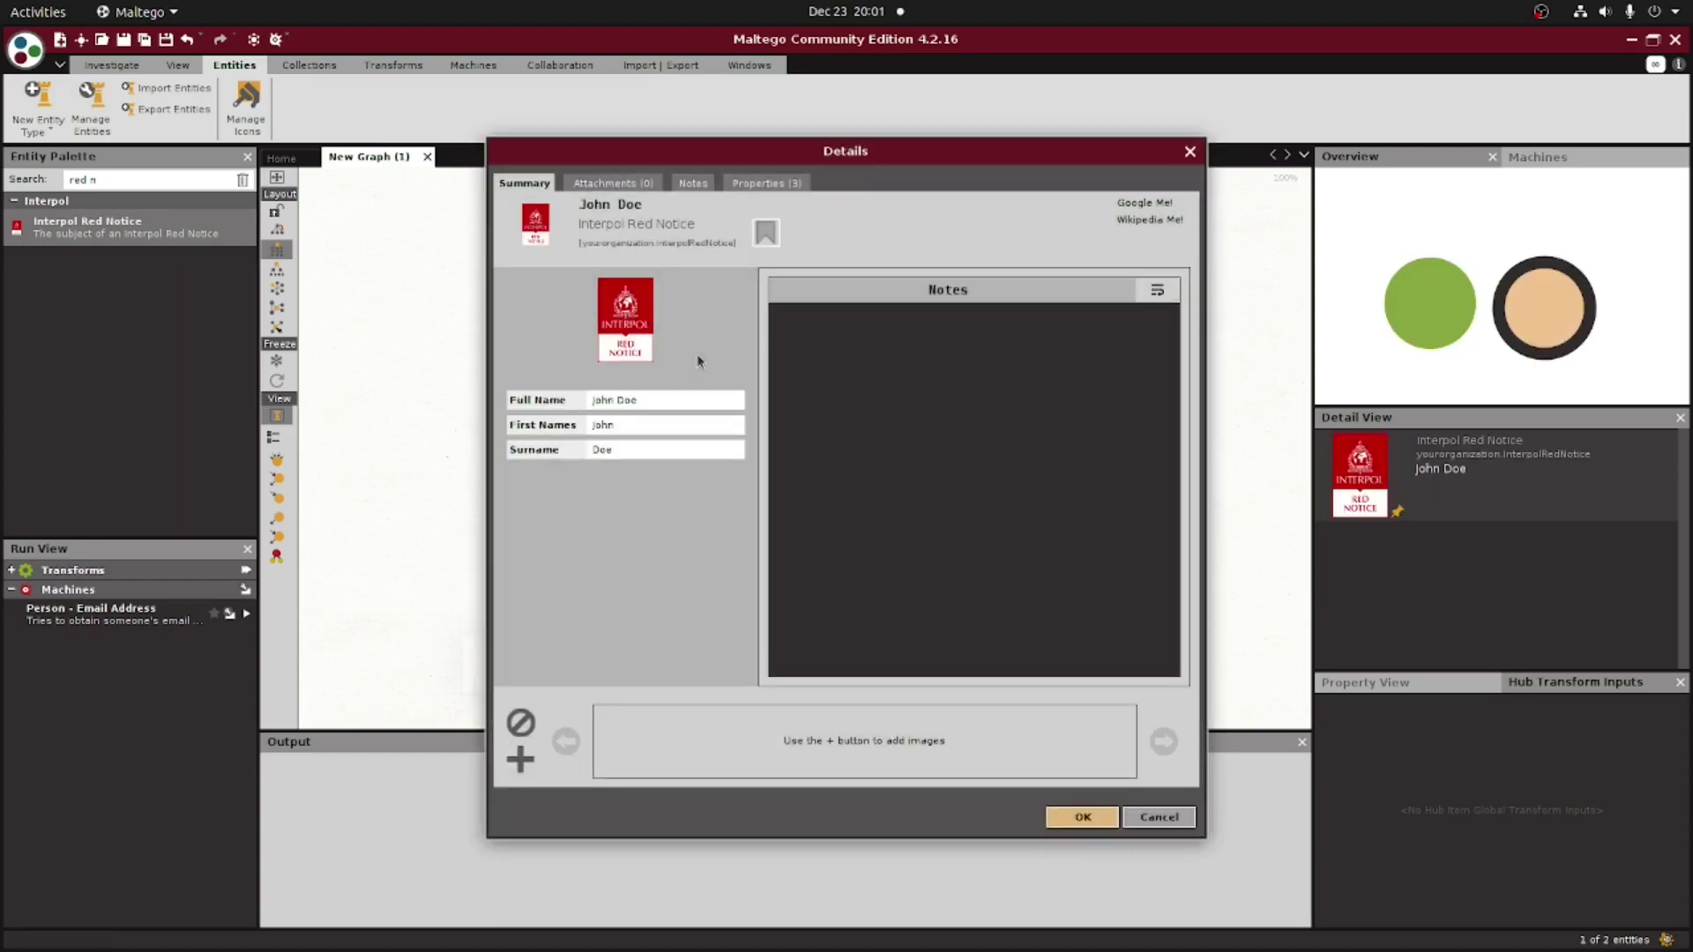